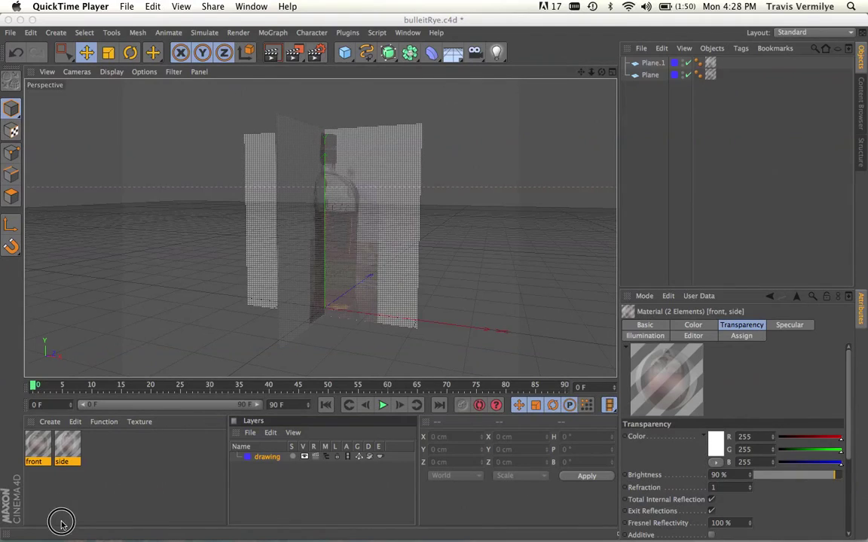
- Bring Cinema 4D forward and orbit to face the front and side bottle reference planes
left_click(251, 24)
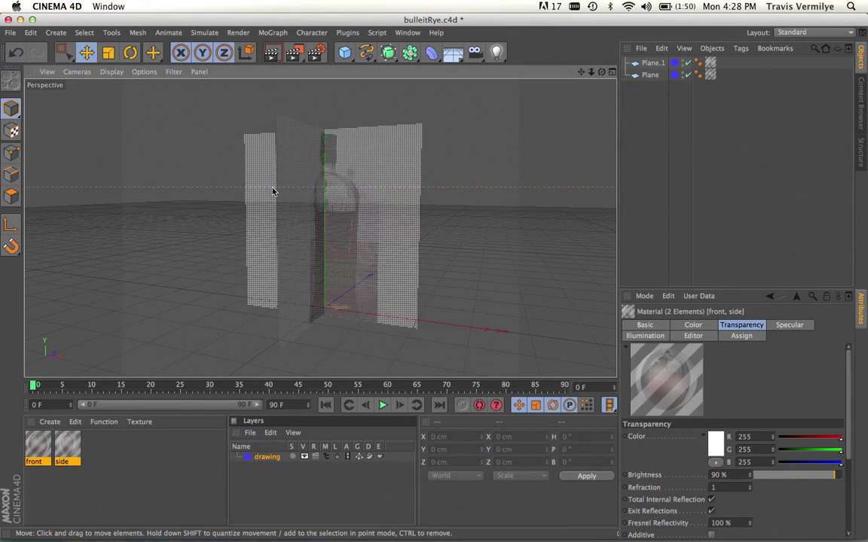
left_click_drag(347, 302, 401, 286, "alt")
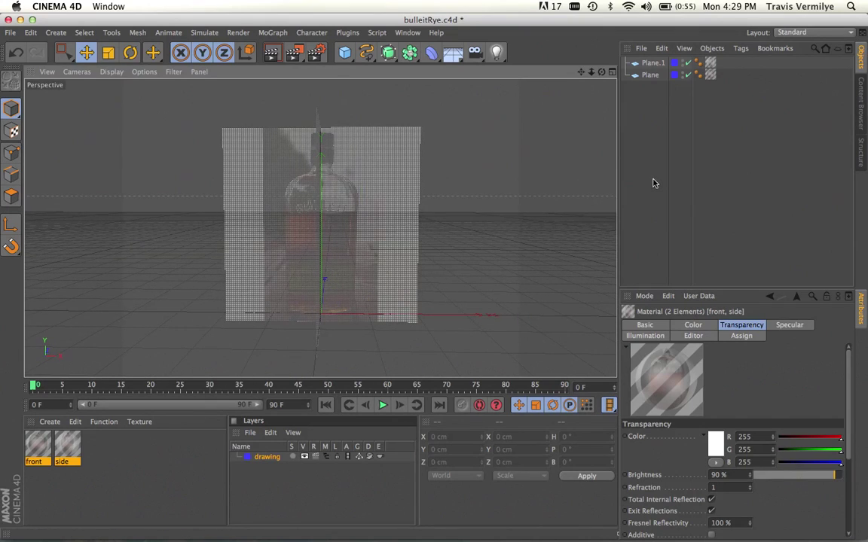
- Lock the drawing layer holding both reference planes, then open the spline primitives flyout
left_click(336, 457)
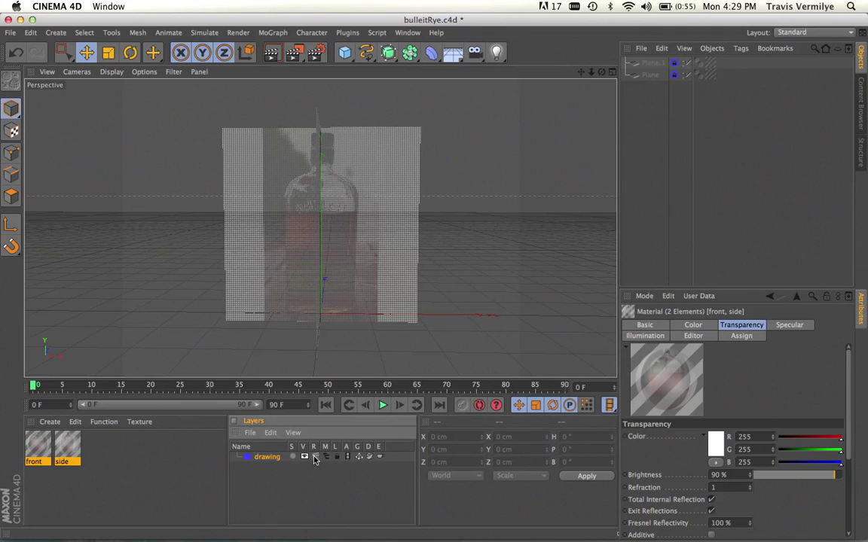
left_click(315, 458)
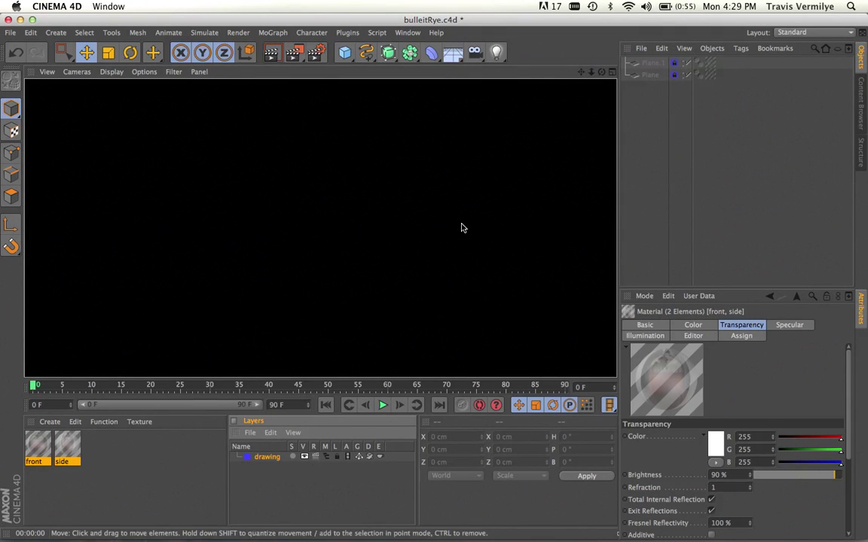
left_click(647, 146)
left_click(409, 205)
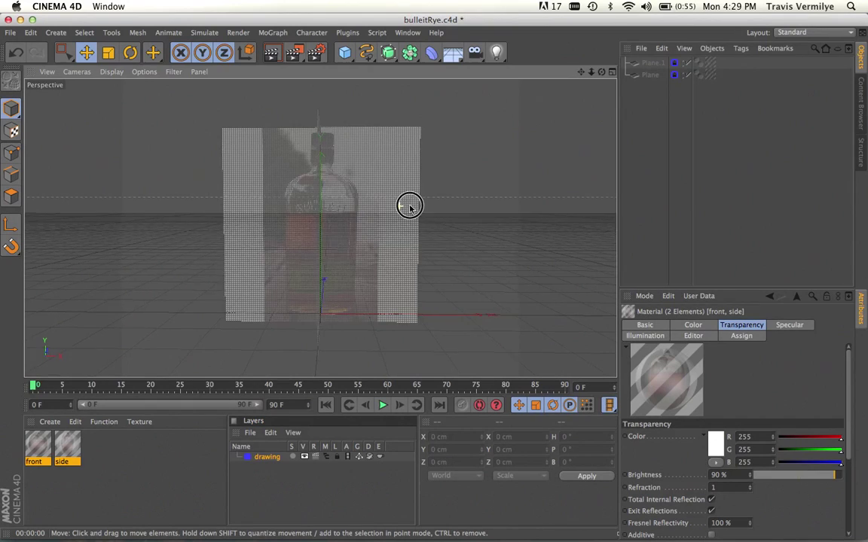
left_click_drag(409, 205, 471, 237, "alt")
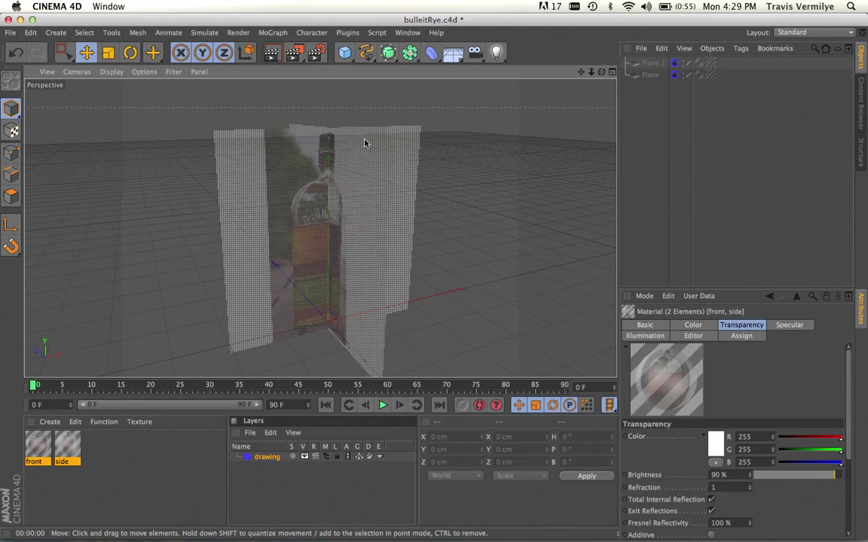
left_click_drag(387, 52, 466, 175)
left_click_drag(368, 54, 464, 119)
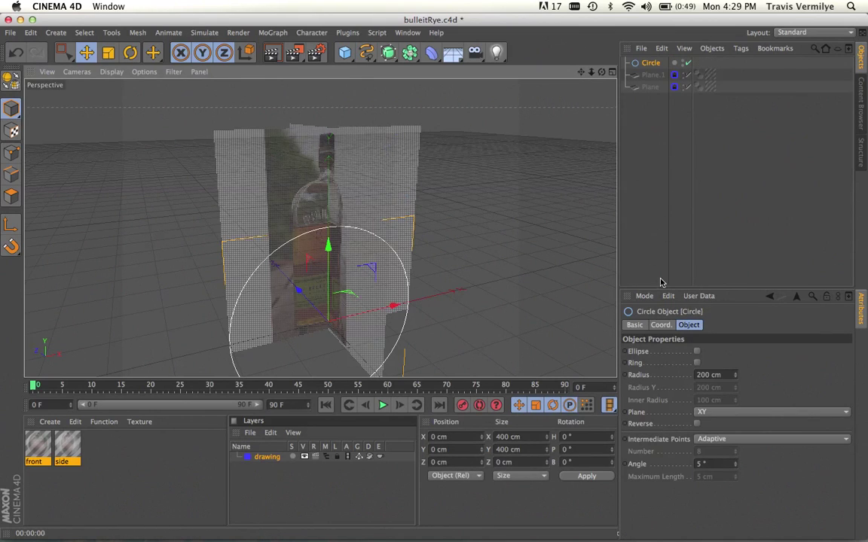
- Lay the new circle spline flat on the XZ plane
left_click_drag(422, 254, 319, 225, "alt")
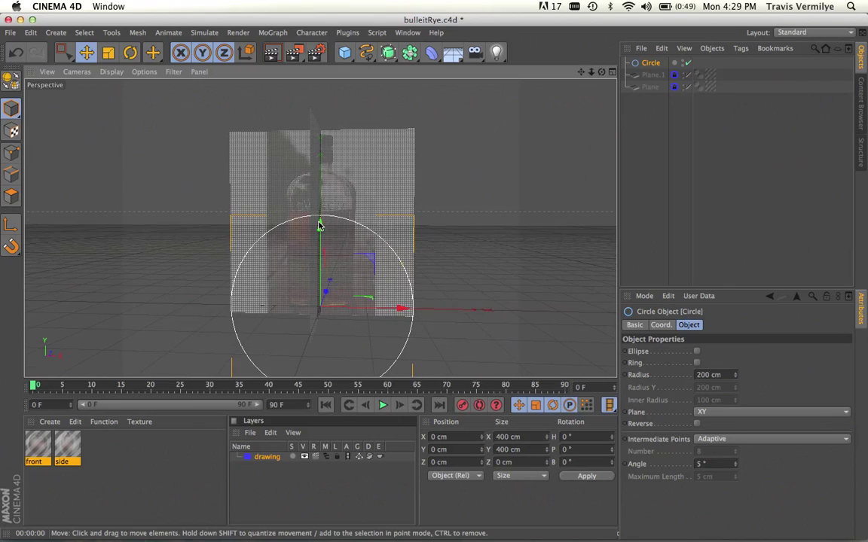
left_click(703, 411)
left_click(707, 442)
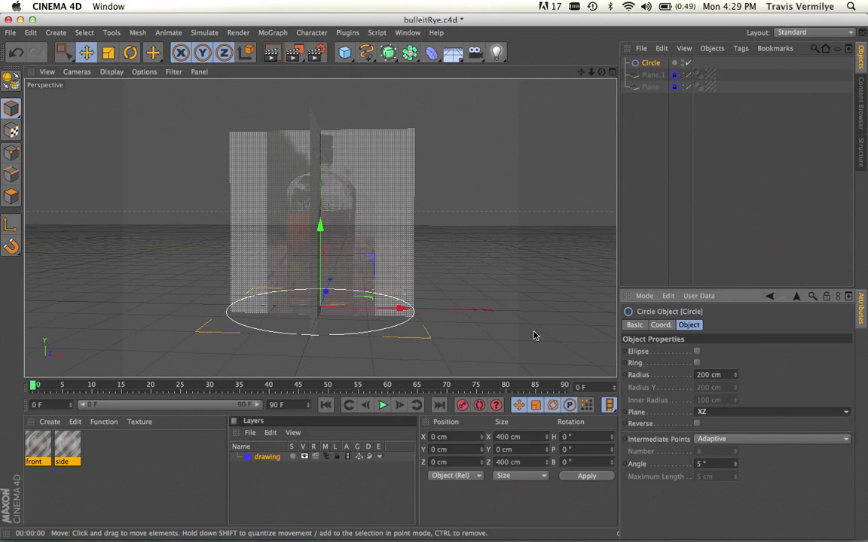
- Scale the circle down to about a 78 cm radius to match the bottle base
left_click_drag(443, 288, 420, 258, "alt")
key("t")
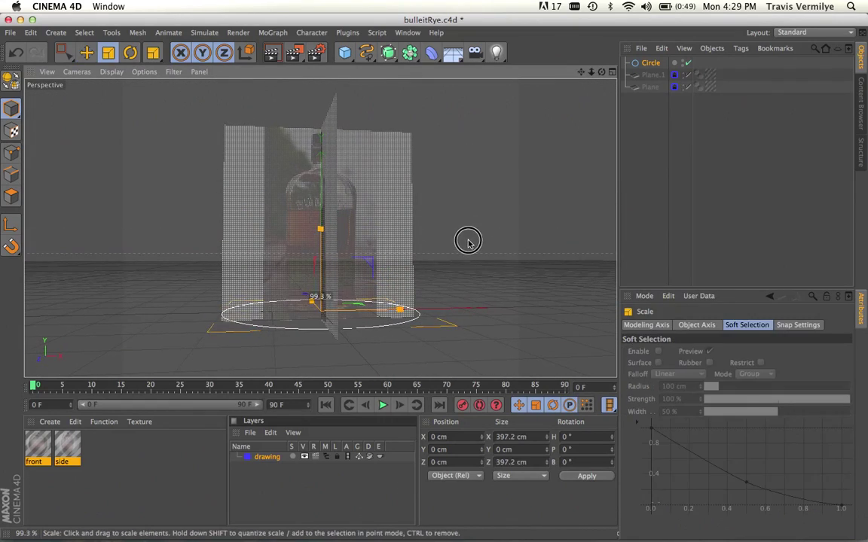
left_click_drag(465, 240, 397, 293)
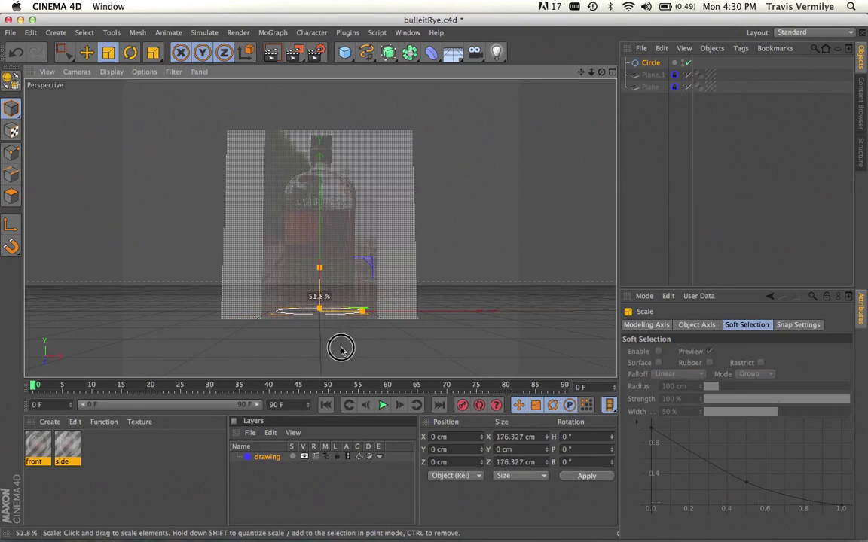
left_click_drag(341, 349, 322, 367)
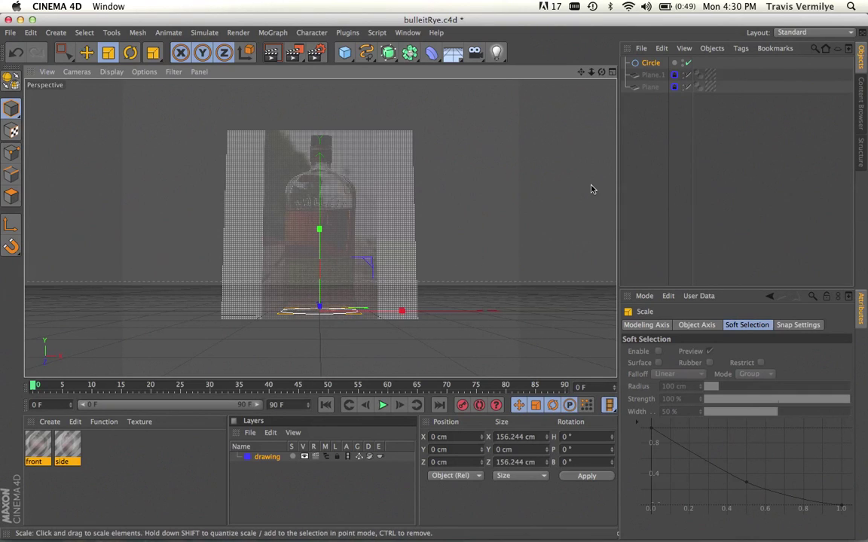
left_click(650, 63)
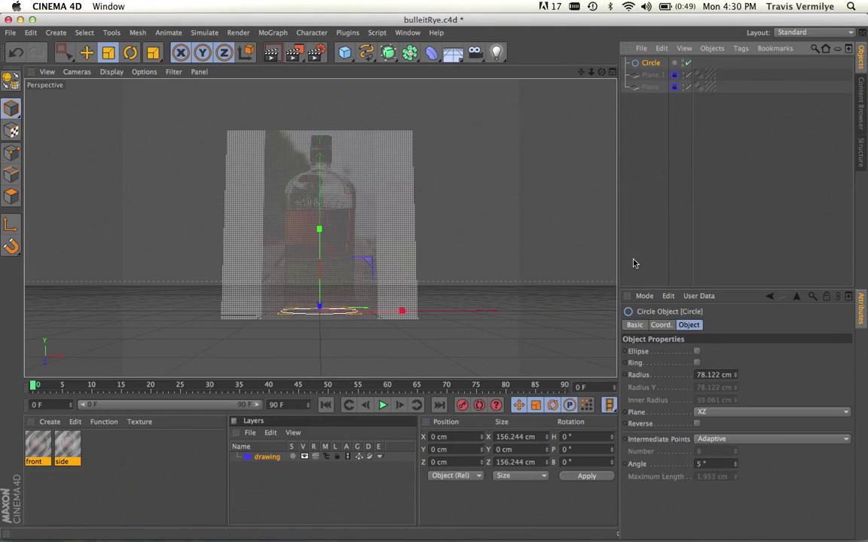
left_click_drag(413, 268, 280, 320, "alt")
mouse_move(307, 185)
left_mouse_down("alt")
mouse_move(287, 171)
mouse_move(300, 176)
left_mouse_up("alt")
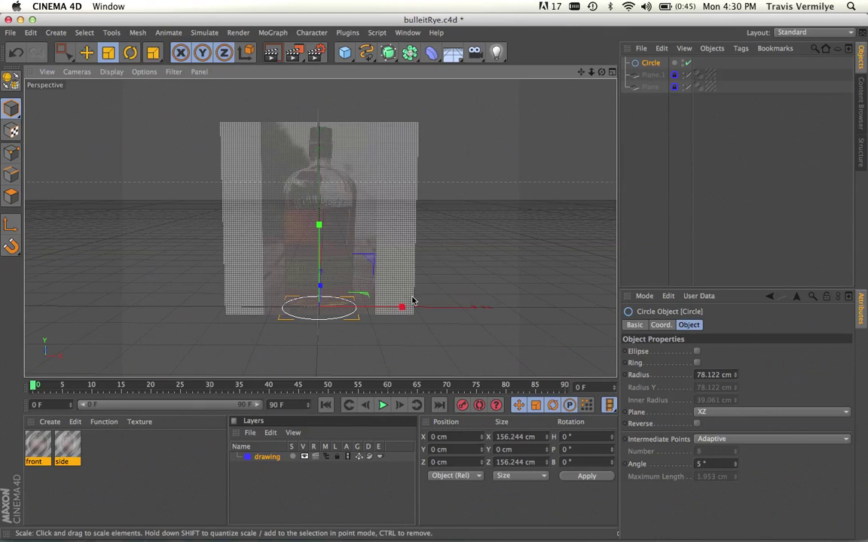
left_click_drag(368, 328, 542, 328, "alt")
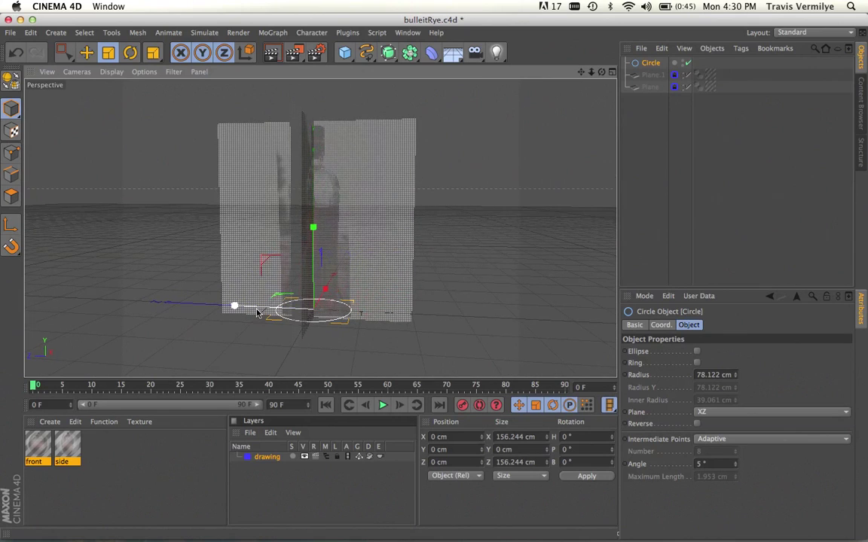
mouse_move(236, 308)
left_mouse_down()
mouse_move(271, 312)
mouse_move(213, 300)
mouse_move(279, 309)
mouse_move(237, 310)
mouse_move(271, 313)
mouse_move(251, 318)
left_mouse_up()
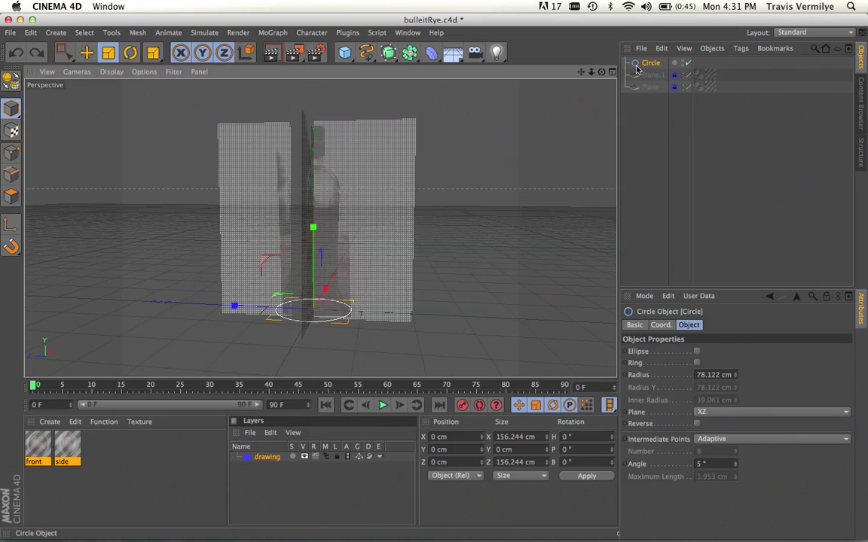
- Make the circle editable, then frame the scene and orbit to a near front view
left_click(12, 80)
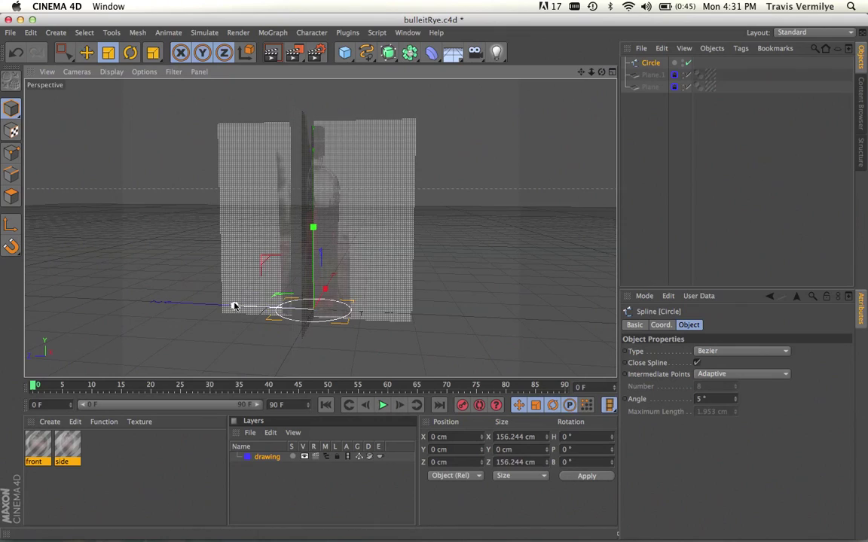
mouse_move(233, 304)
left_mouse_down()
mouse_move(291, 308)
mouse_move(232, 305)
left_mouse_up()
left_click_drag(409, 375, 338, 365, "alt")
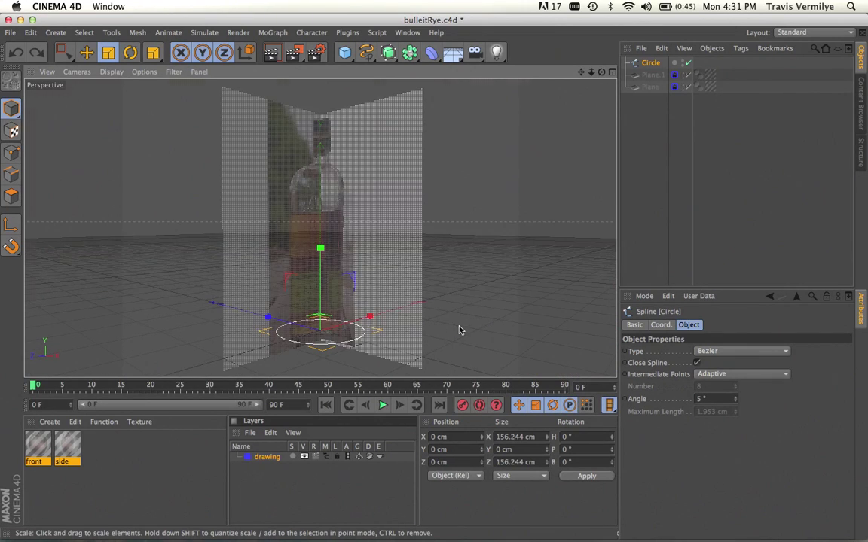
left_click_drag(461, 329, 449, 315, "alt")
left_click_drag(428, 274, 252, 254, "alt")
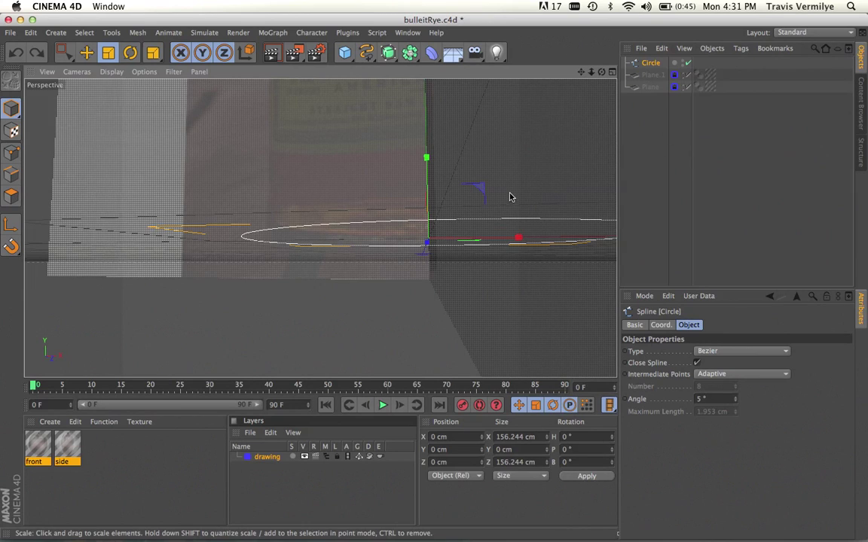
key("h")
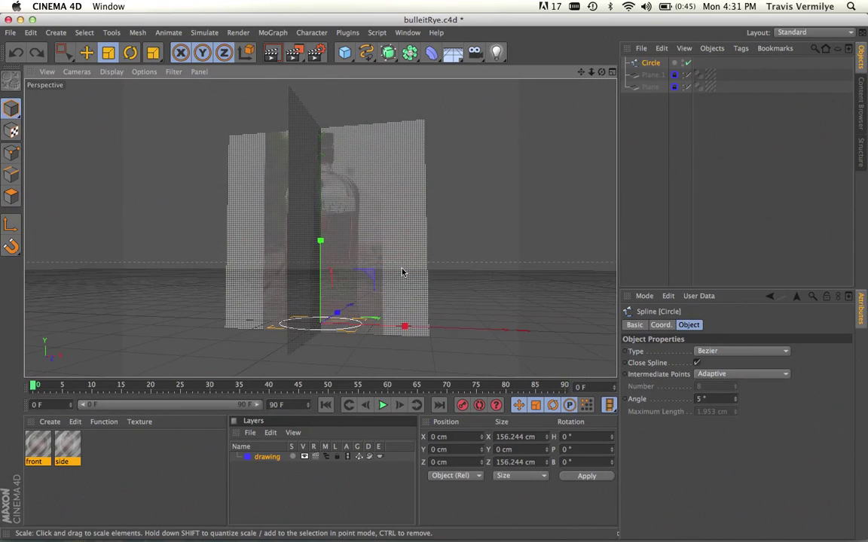
mouse_move(402, 272)
left_mouse_down("alt")
mouse_move(410, 269)
mouse_move(407, 256)
left_mouse_up("alt")
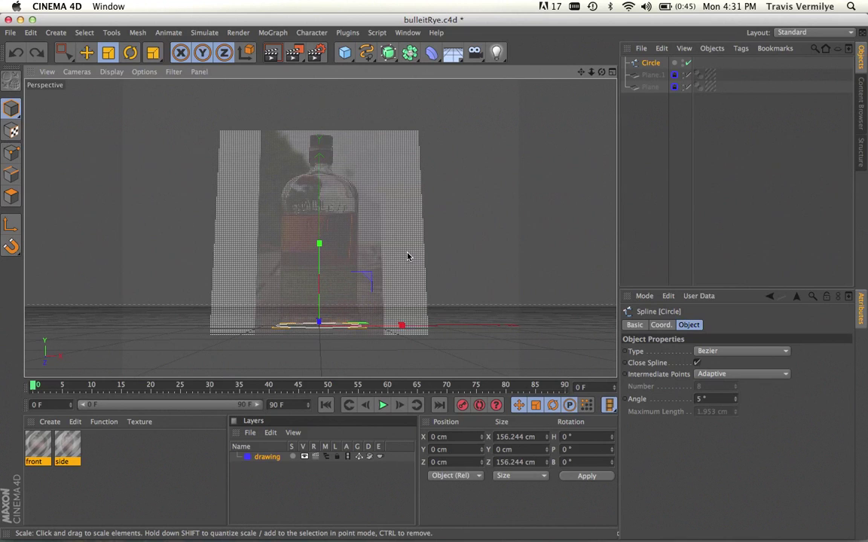
- Duplicate the circle as Circle.1 and place it just above the base
key("super+c")
key("super+v")
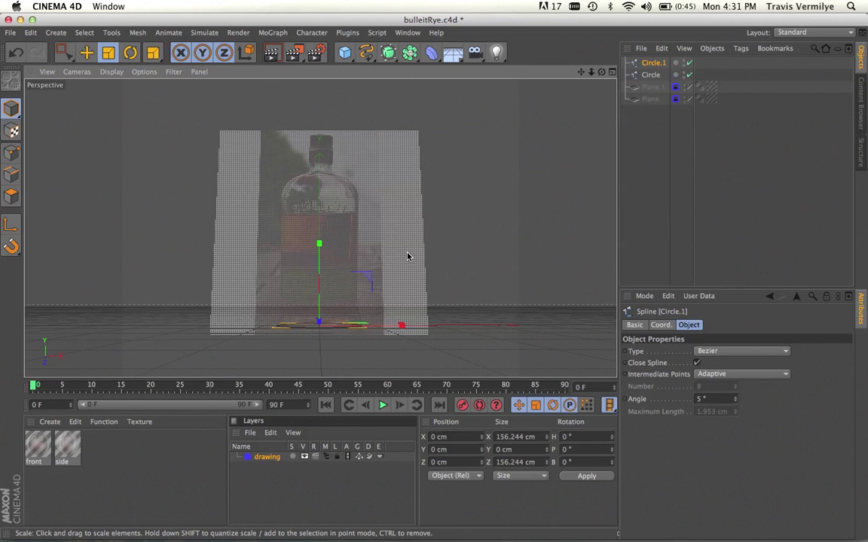
key("e")
left_click_drag(319, 247, 319, 241)
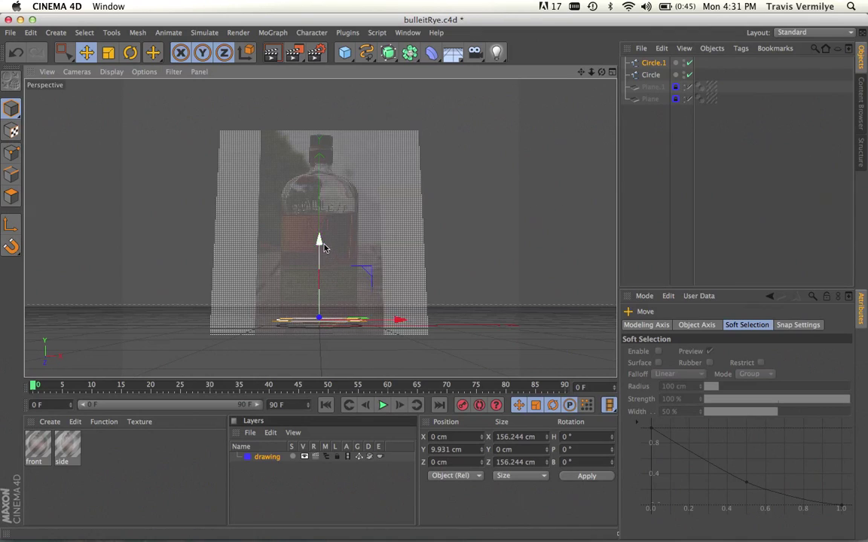
left_click_drag(320, 242, 320, 238)
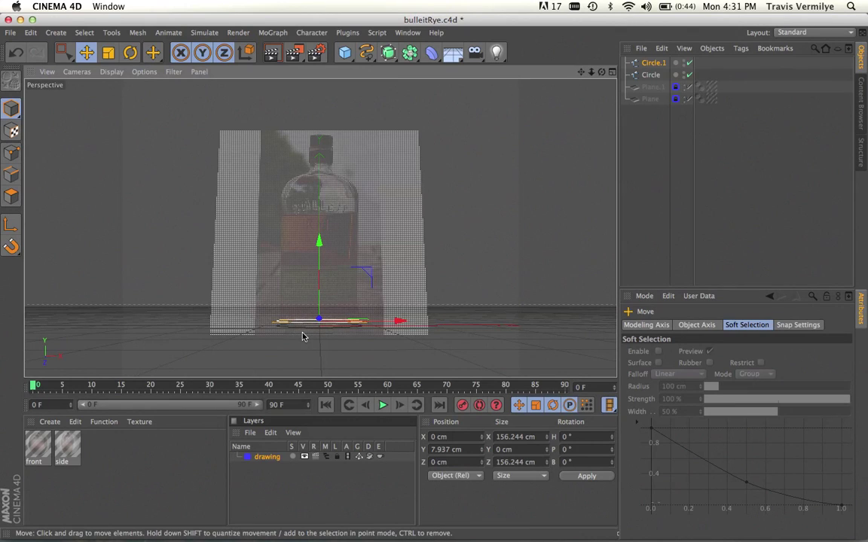
- Paste Circle.2 through Circle.4 and raise them up the bottle toward the shoulder
key("ctrl+c")
key("ctrl+v")
left_click_drag(317, 245, 321, 168)
key("ctrl+c")
key("ctrl+v")
key("ctrl+c")
key("ctrl+v")
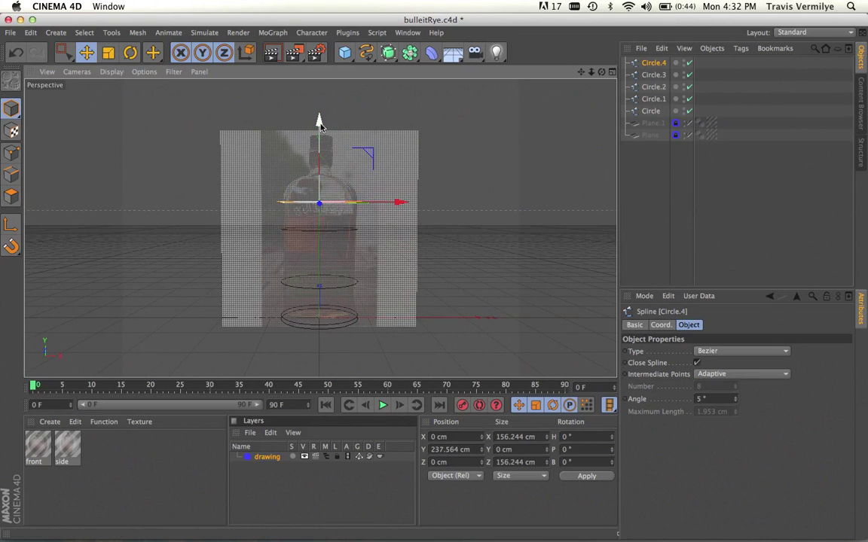
mouse_move(319, 122)
left_mouse_down()
mouse_move(320, 111)
mouse_move(319, 122)
left_mouse_up()
left_click_drag(319, 124, 313, 153, "alt")
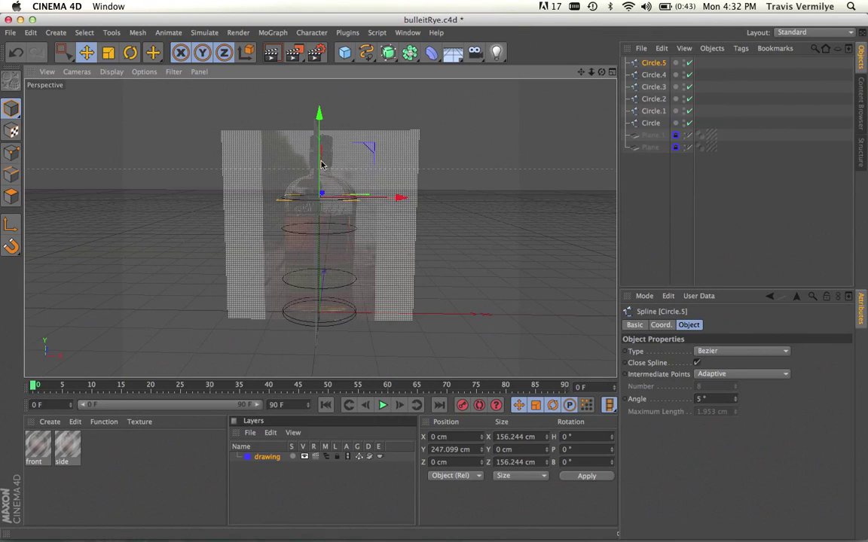
- Raise Circle.5 higher and shrink it to about 139 cm across
left_click_drag(320, 117, 318, 106, "ctrl")
key("t")
left_click_drag(364, 136, 336, 180)
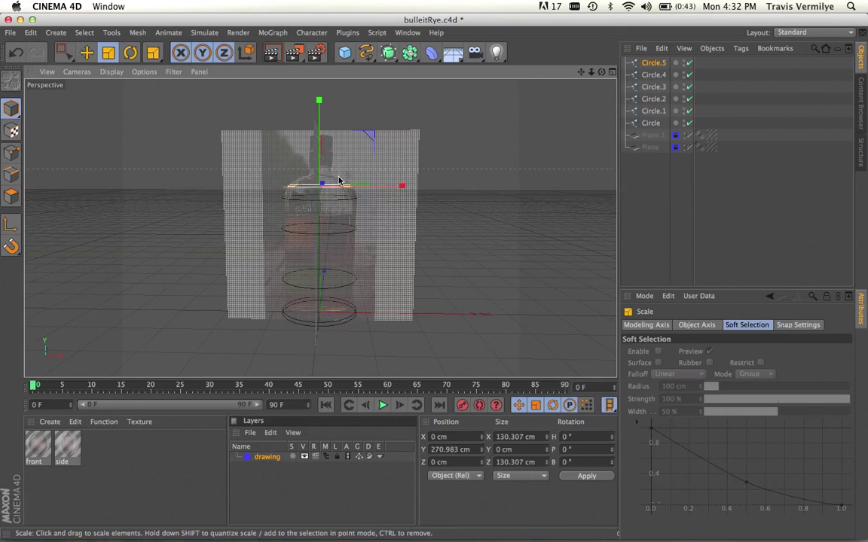
- Duplicate the top circle as Circle.6, raised to Y 292.294 cm and 52.644 cm across
key("ctrl+c")
key("ctrl+v")
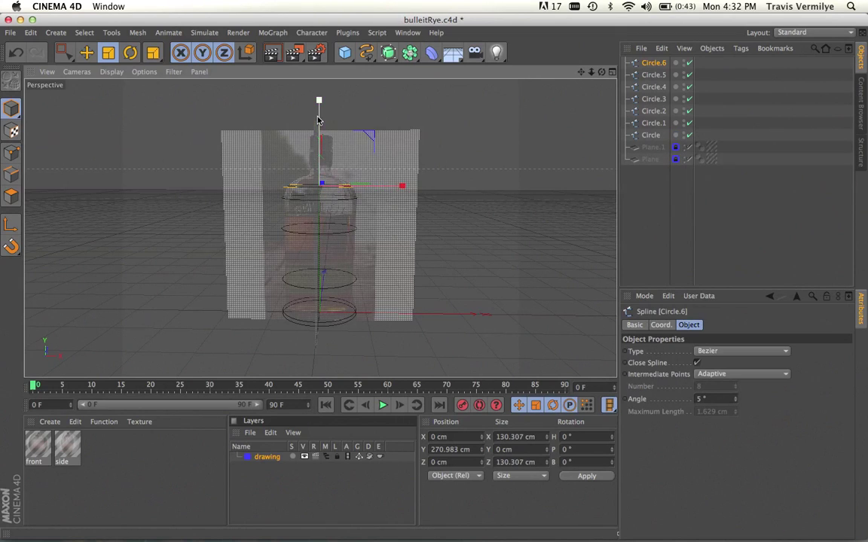
key("e")
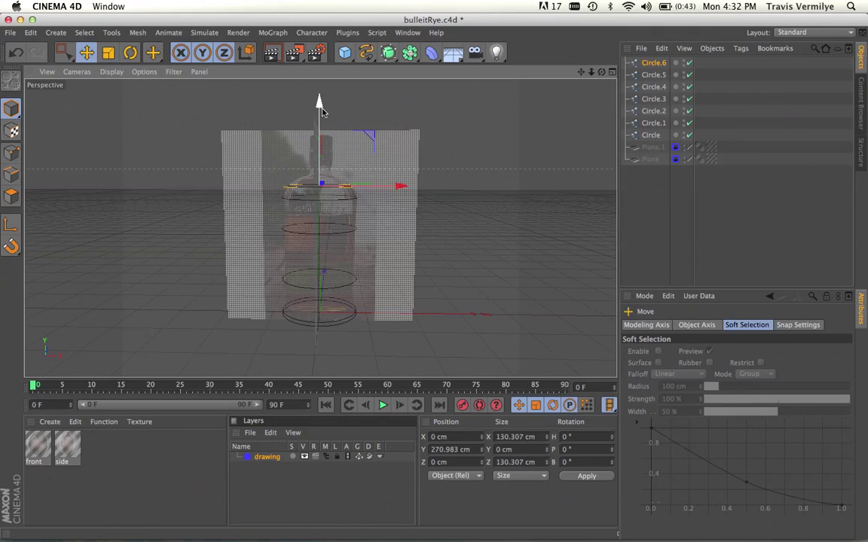
left_click_drag(319, 105, 144, 261)
key("t")
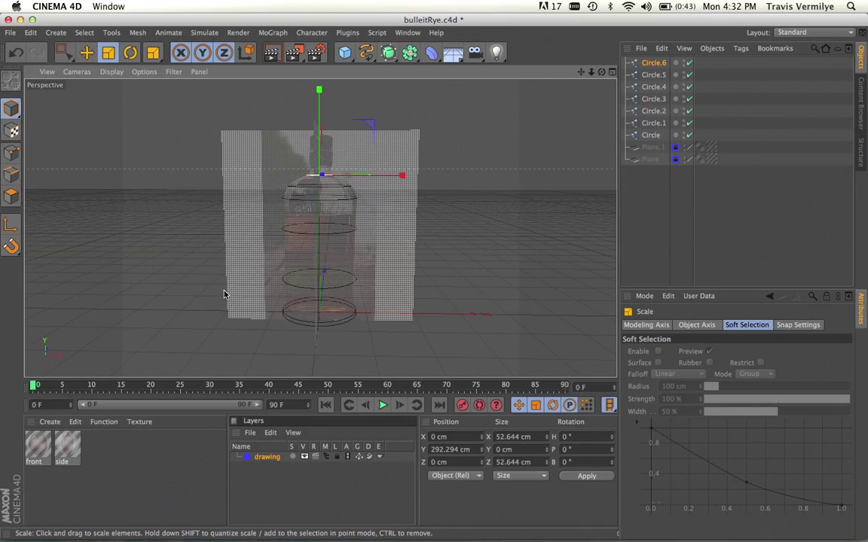
key("o")
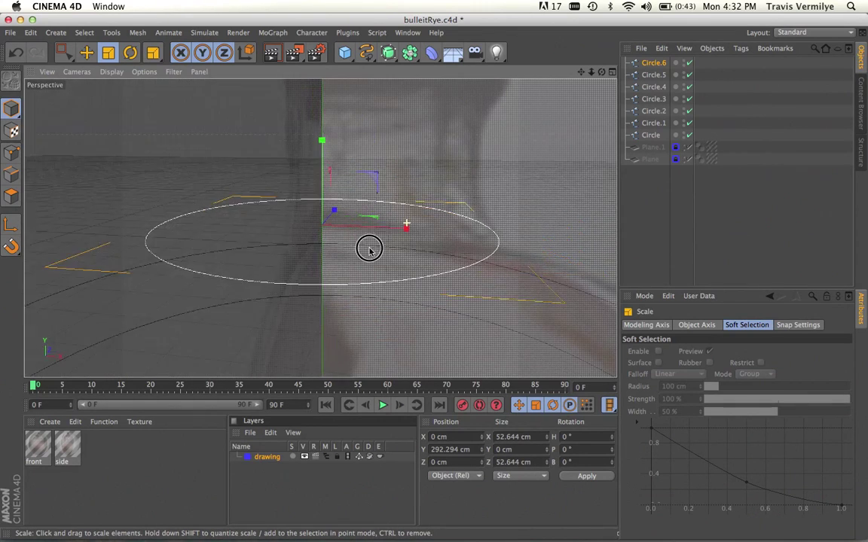
left_click_drag(369, 250, 412, 214, "alt")
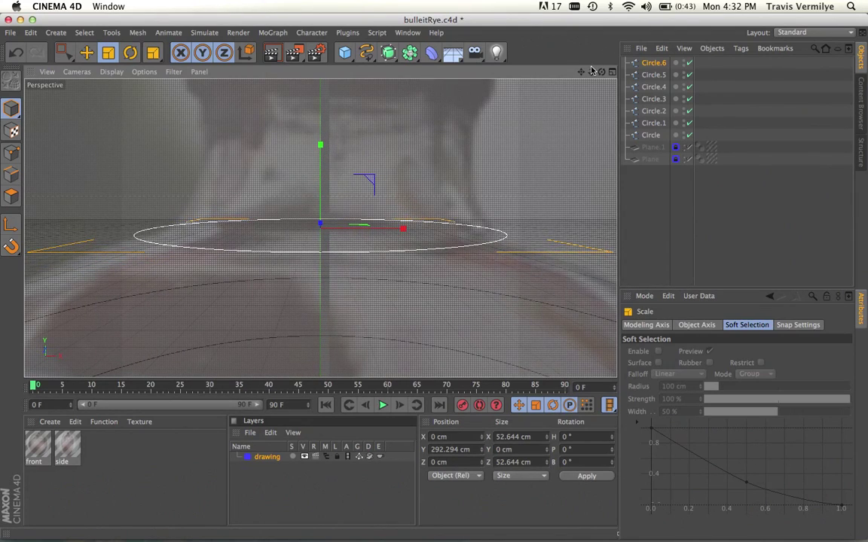
- Duplicate Circle.7, raise it up the neck and shrink it to the neck's width
left_click_drag(591, 70, 528, 69)
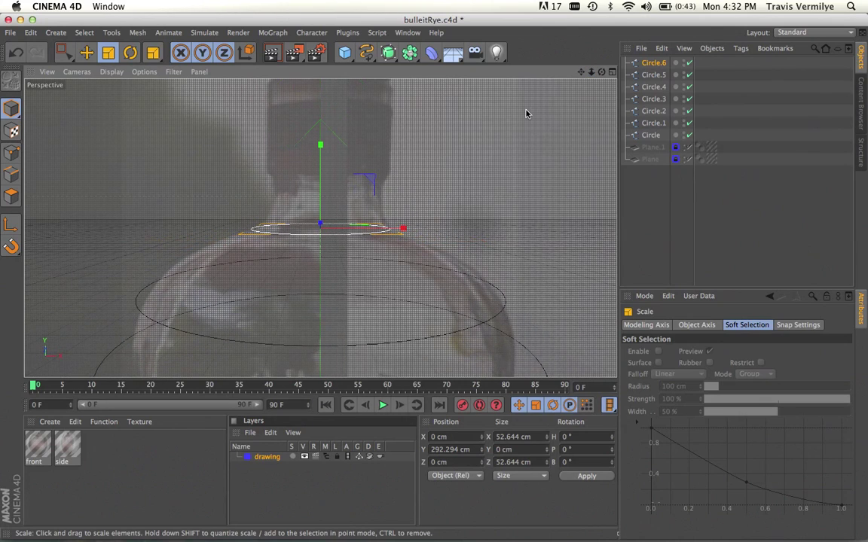
key("super+c")
key("super+v")
key("e")
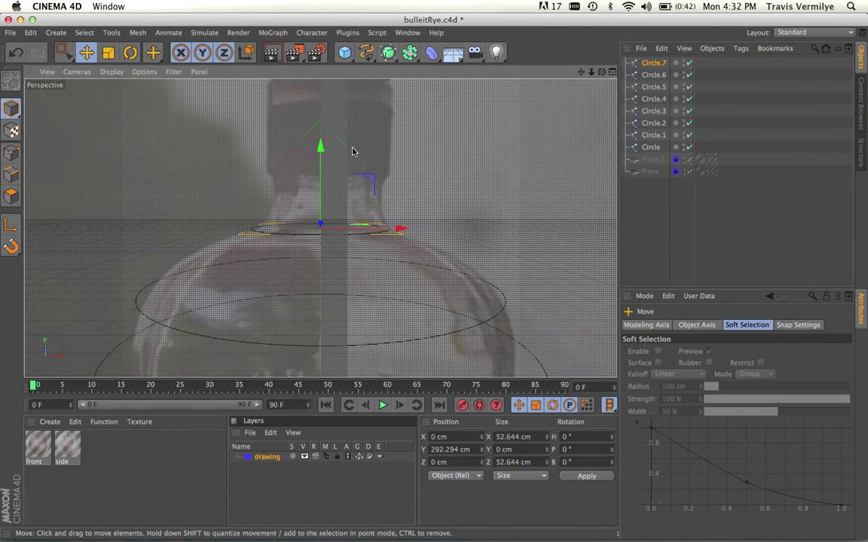
left_click_drag(316, 164, 323, 137)
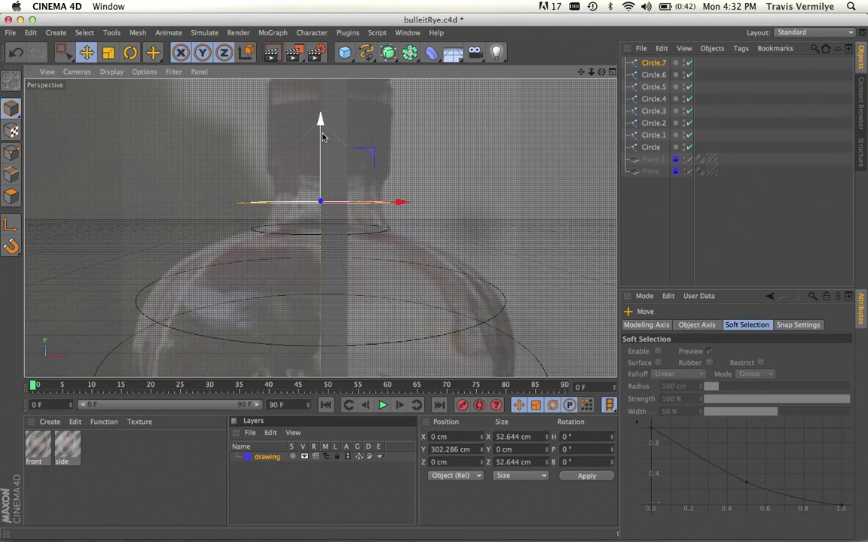
key("t")
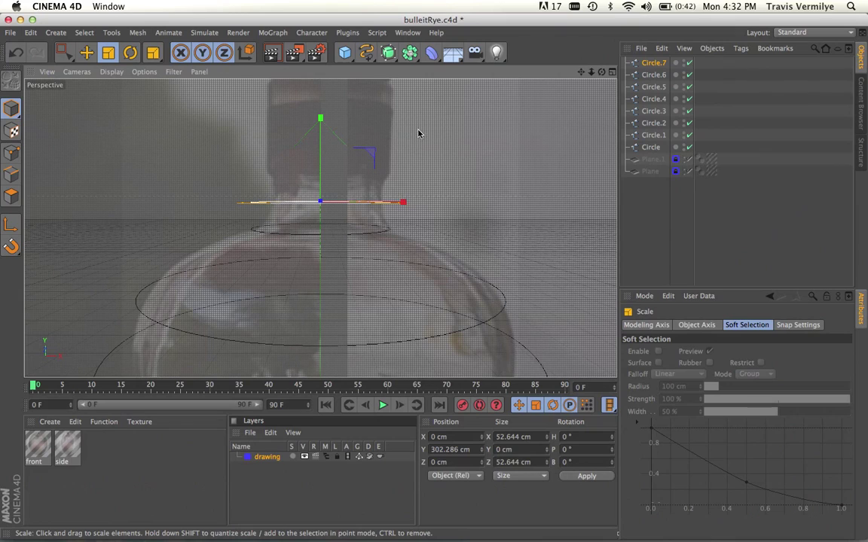
left_click_drag(427, 129, 314, 179)
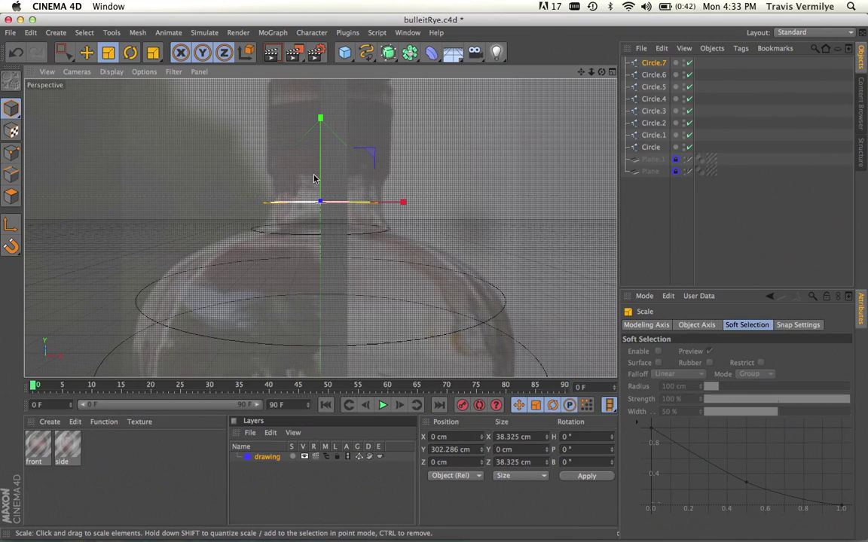
- Add Circle.8 and Circle.9 higher up the neck, enlarging Circle.9 to the neck ridge
key("super+c")
key("super+v")
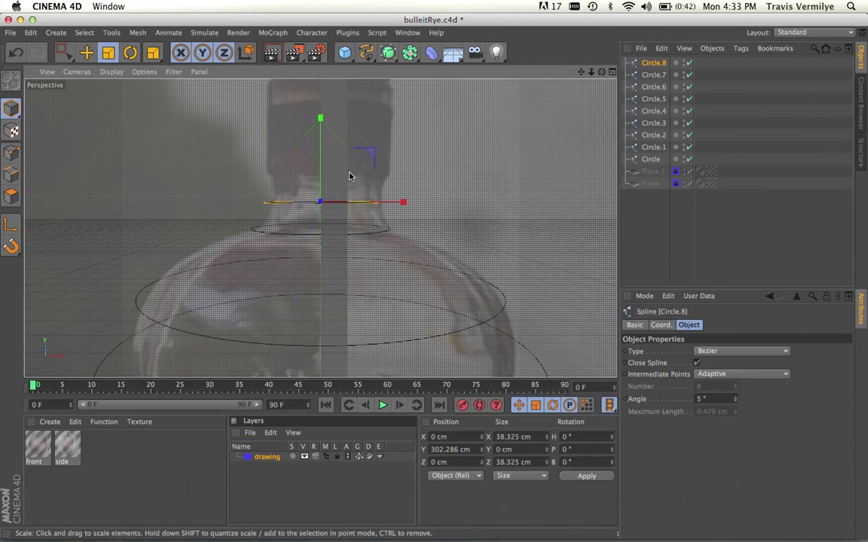
key("e")
left_click_drag(322, 136, 321, 110)
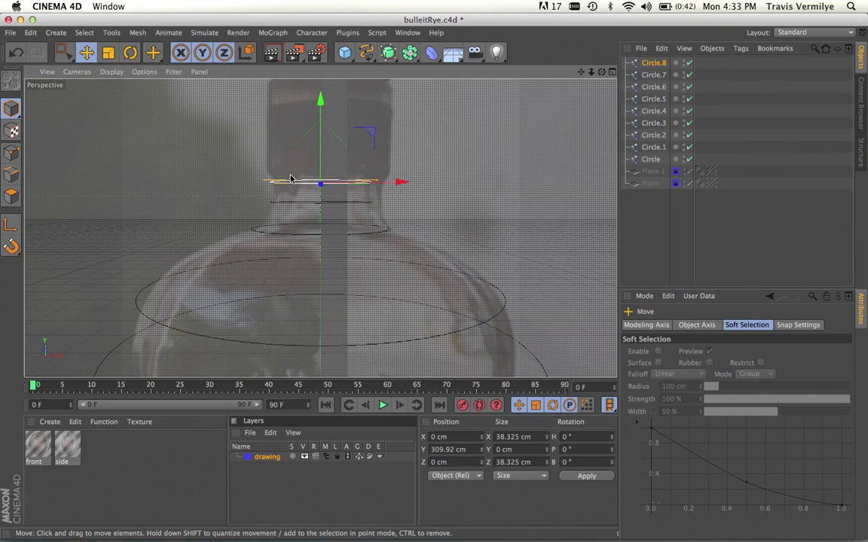
key("super+c")
key("super+v")
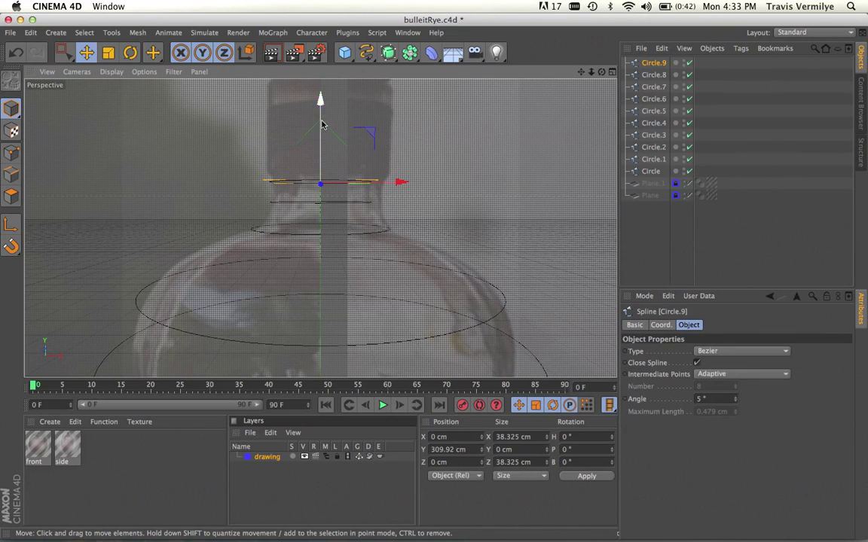
left_click_drag(319, 106, 319, 93)
key("t")
left_click_drag(206, 184, 282, 167)
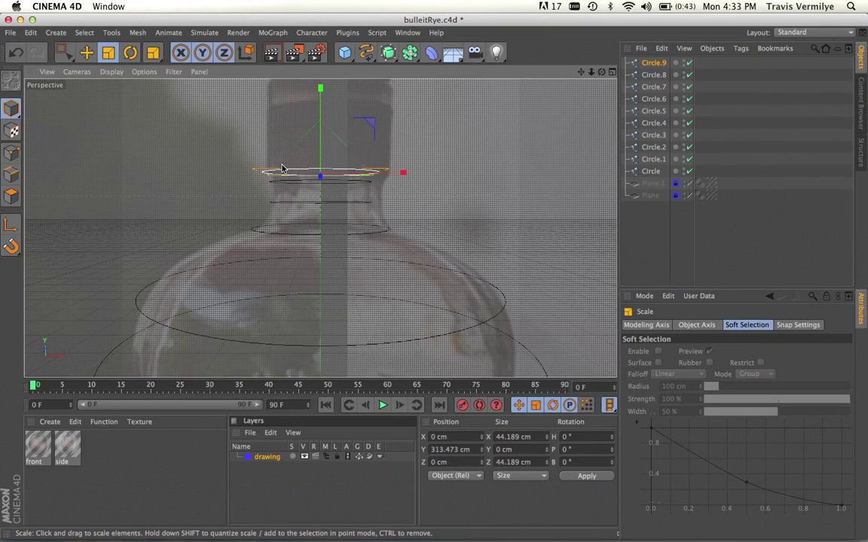
- Duplicate Circle.10 and place it at the bottle cap
key("ctrl+c")
key("ctrl+v")
key("e")
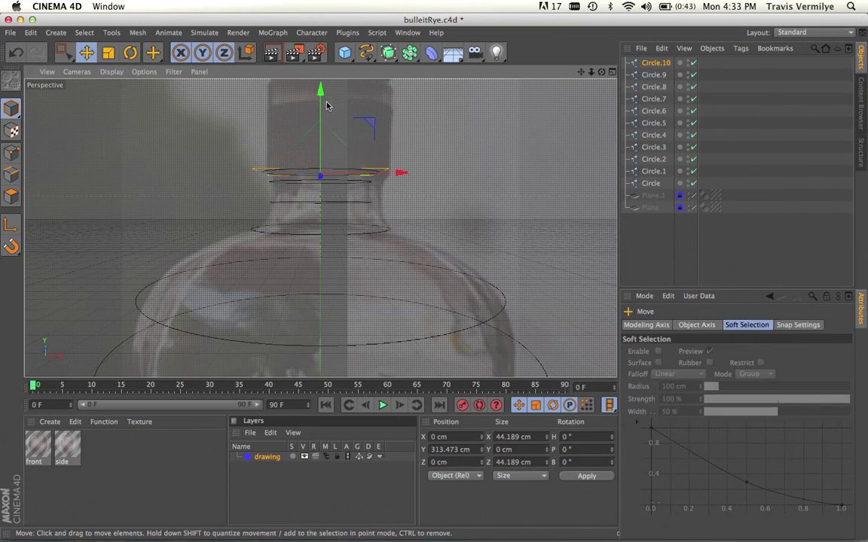
mouse_move(320, 88)
left_mouse_down()
mouse_move(321, 20)
mouse_move(320, 88)
left_mouse_up()
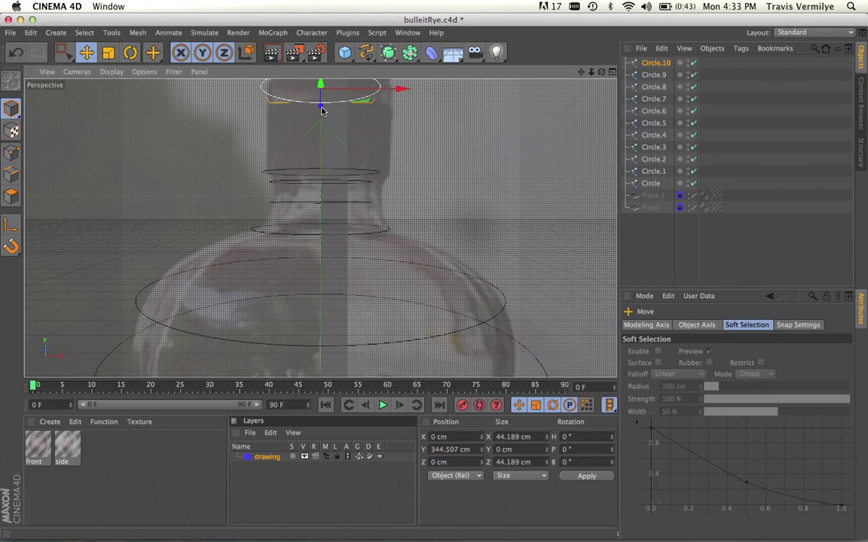
left_click_drag(281, 161, 283, 198, "alt")
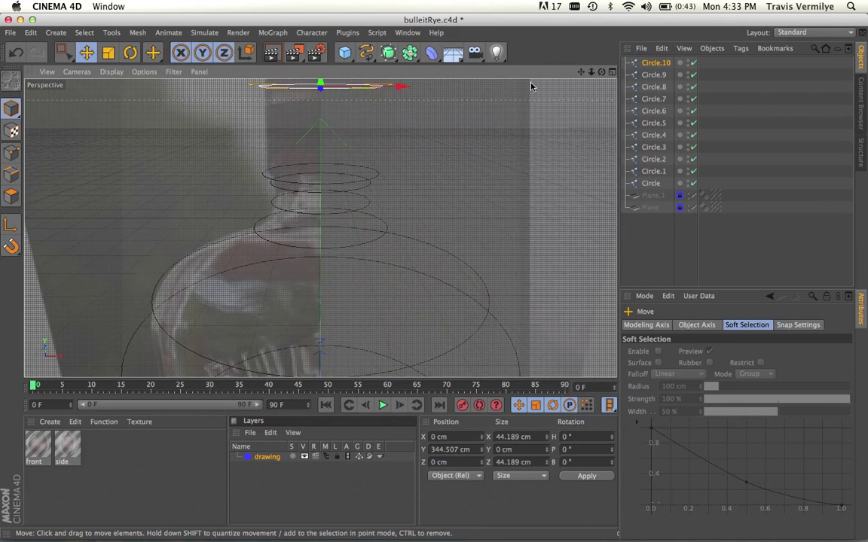
left_click_drag(534, 68, 320, 228, "alt")
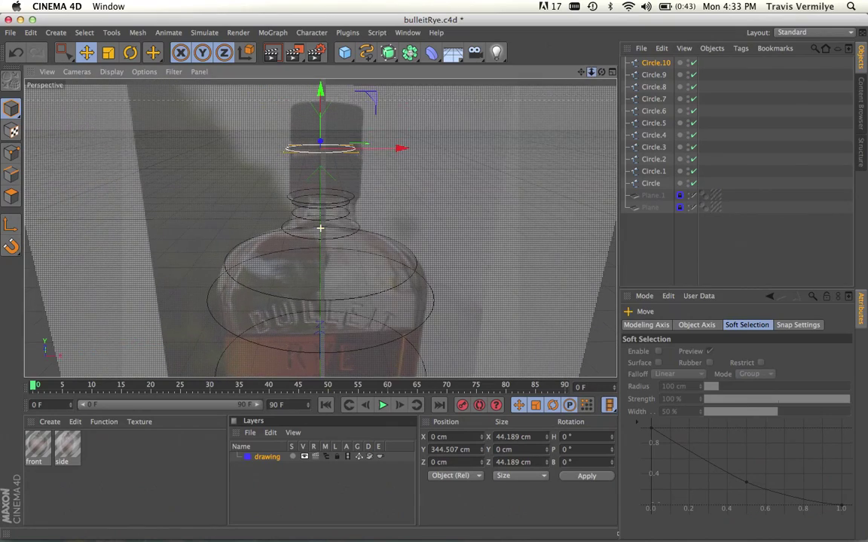
mouse_move(436, 175)
left_mouse_down("alt")
mouse_move(438, 137)
mouse_move(434, 158)
left_mouse_up("alt")
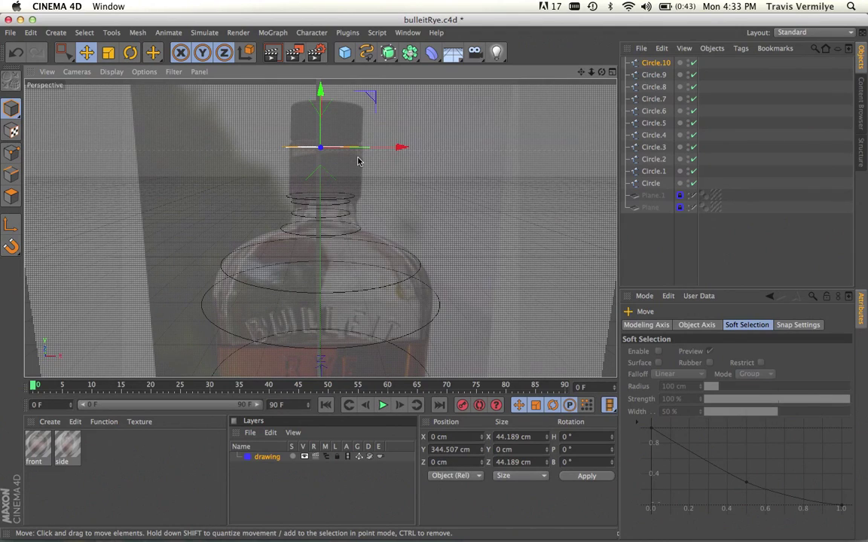
- Select the Circle.4 ring on the bottle body and zoom out to the whole bottle
left_click(443, 188)
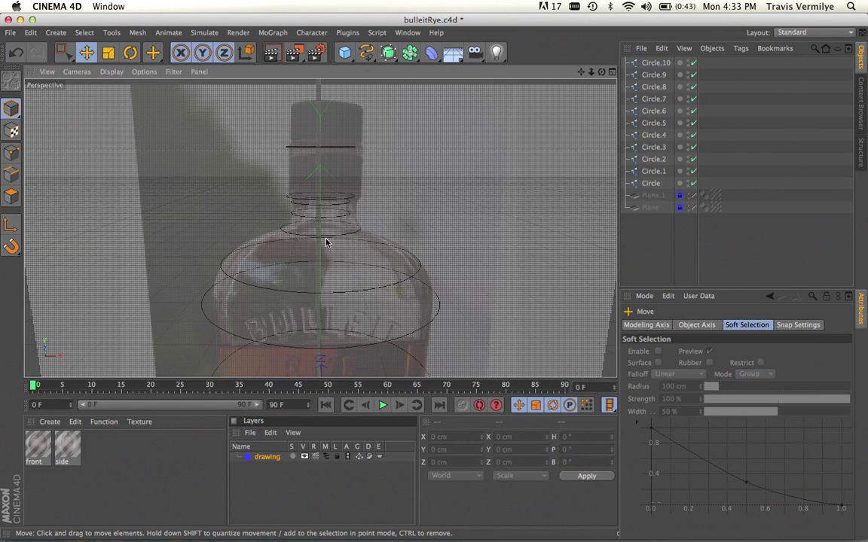
left_click_drag(312, 288, 313, 220, "alt")
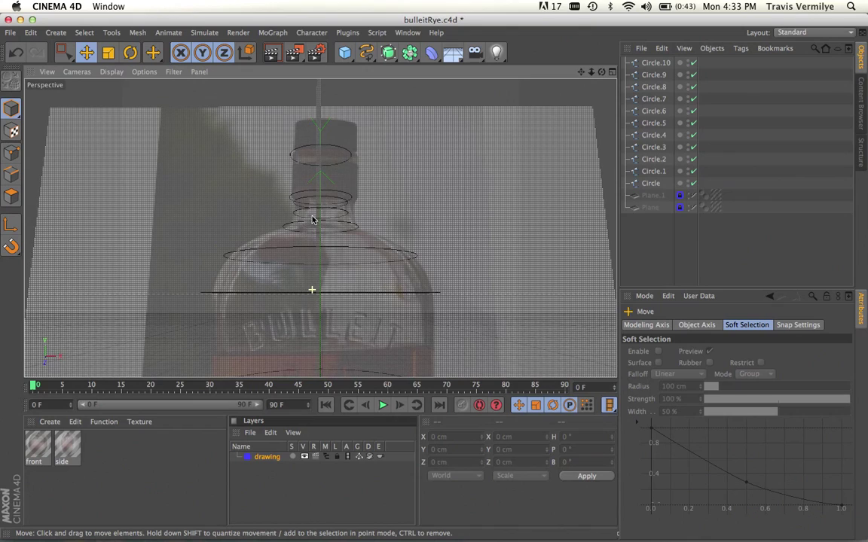
left_click(251, 293)
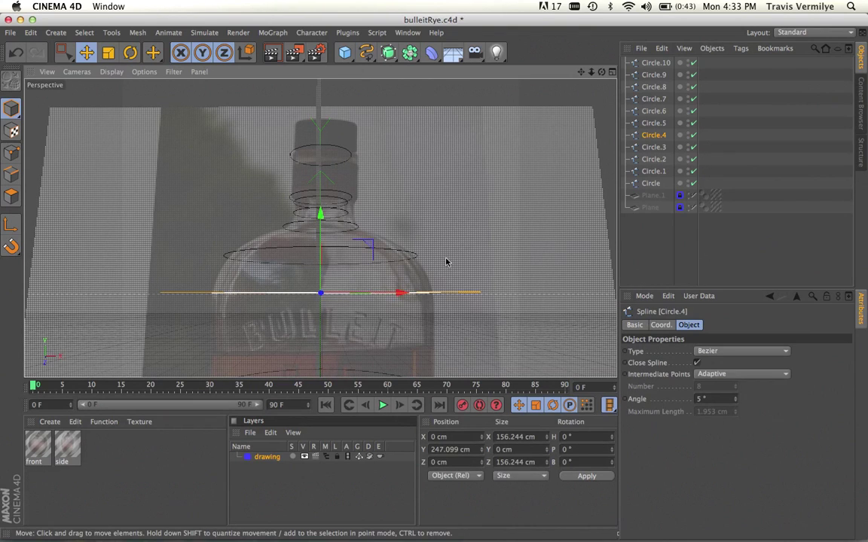
mouse_move(448, 262)
left_mouse_down("alt")
mouse_move(393, 309)
mouse_move(467, 250)
mouse_move(449, 254)
mouse_move(457, 258)
left_mouse_up("alt")
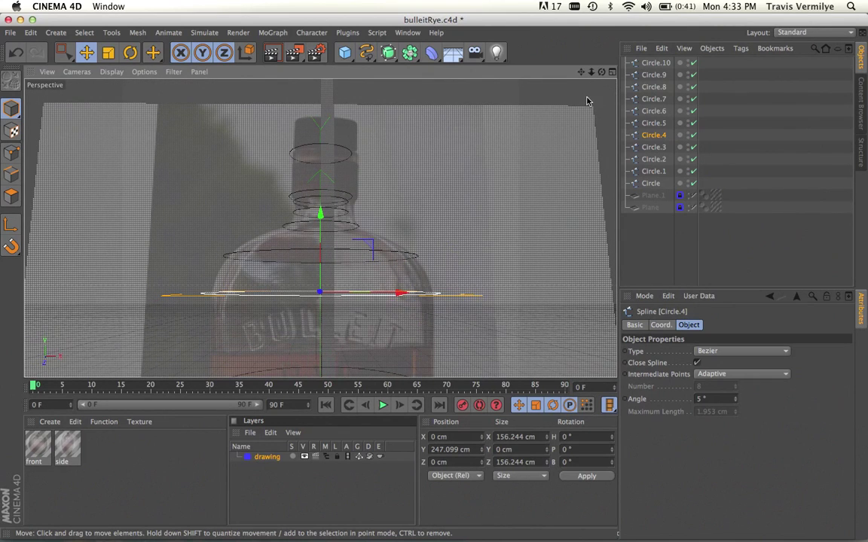
left_click_drag(590, 72, 436, 281)
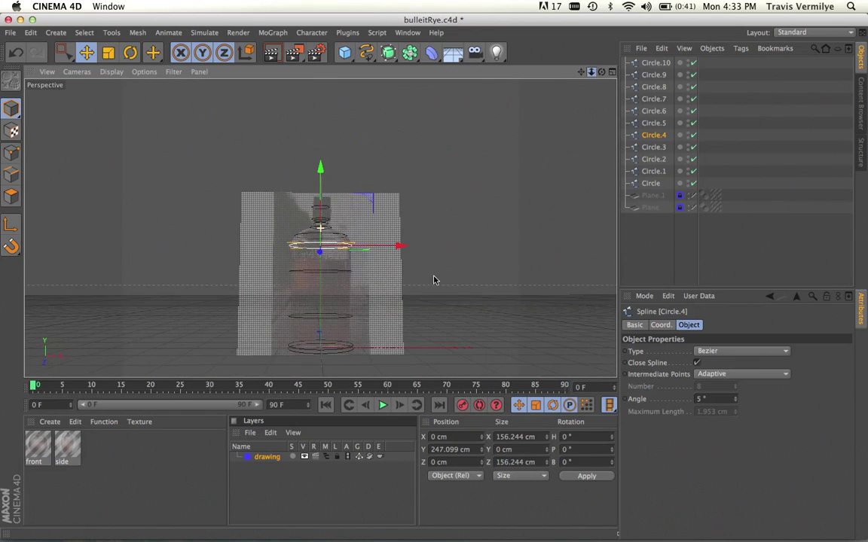
- Select Circle.3, Circle.2, Circle.1 and Circle with Circle.4 and scale them together to the body
left_click(344, 273, "shift")
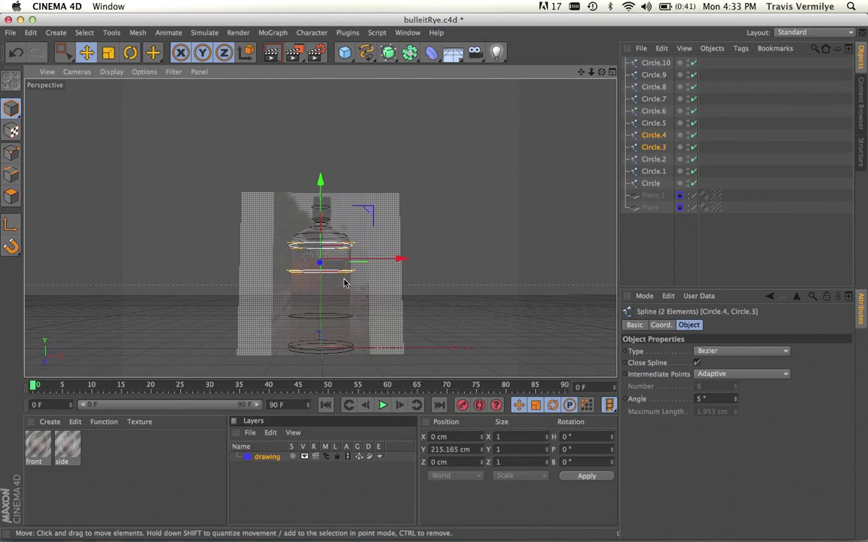
left_click(343, 316, "shift")
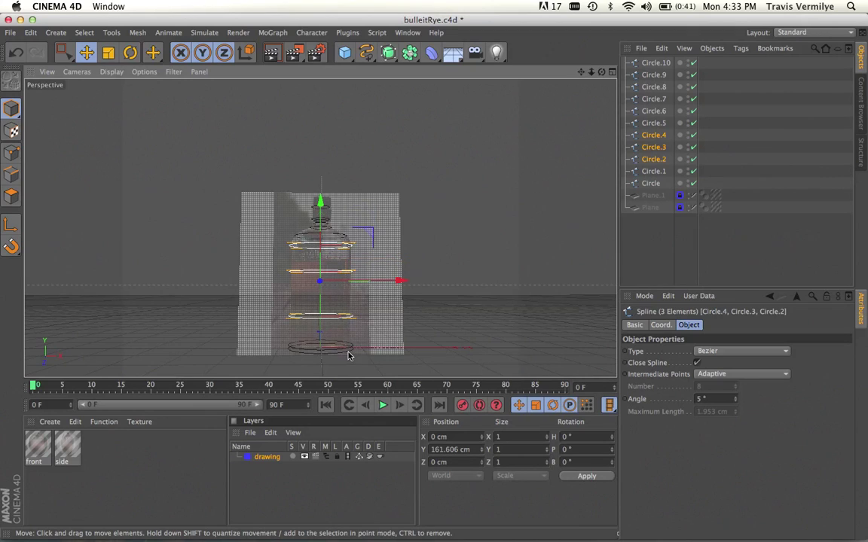
left_click(350, 348, "shift")
left_click(349, 351, "shift")
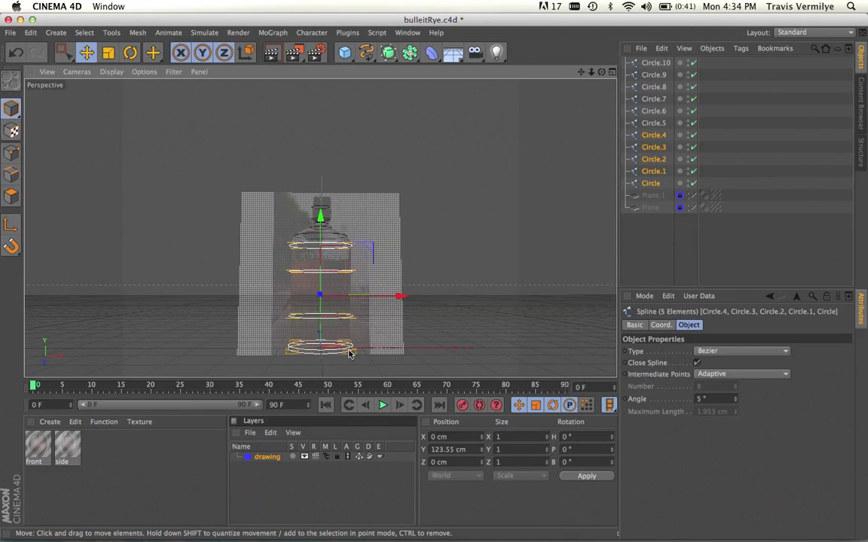
key("t")
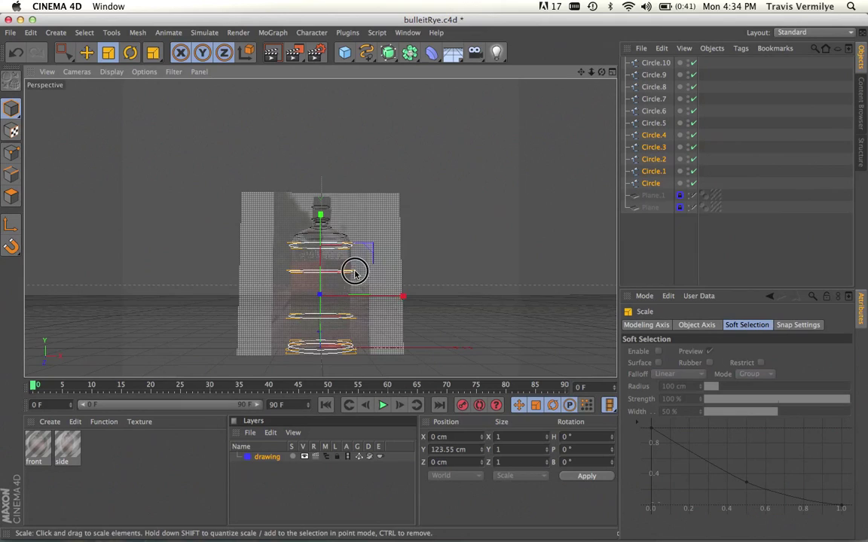
left_click_drag(354, 271, 316, 309, "alt")
left_click_drag(400, 280, 351, 245)
scroll(351, 246, "up", 5)
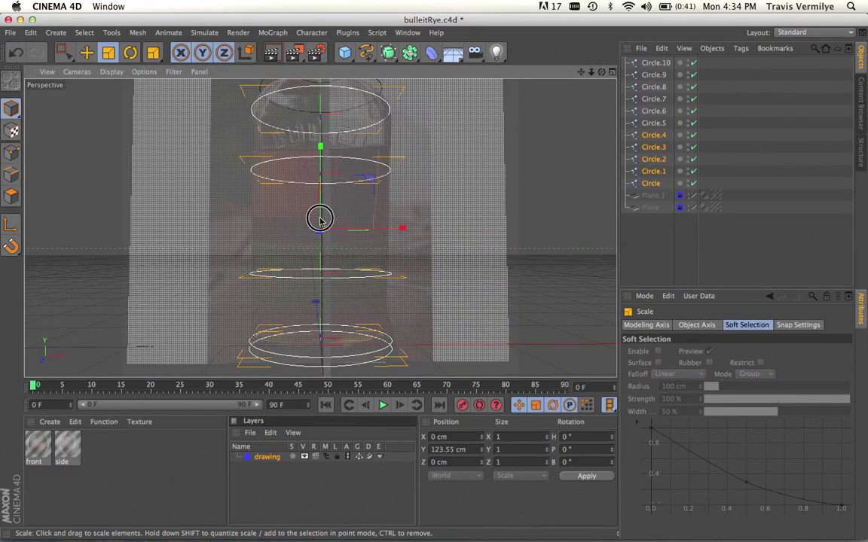
left_click_drag(319, 219, 309, 262, "alt")
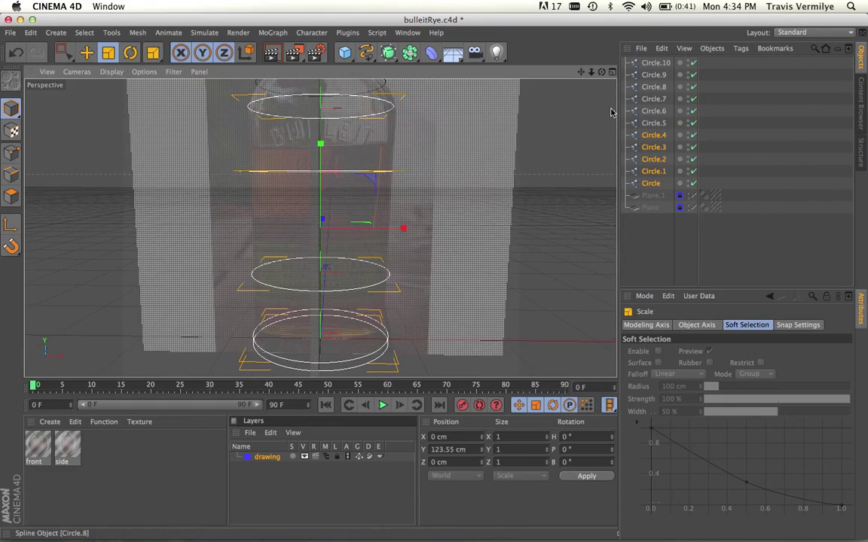
left_click_drag(592, 72, 592, 73)
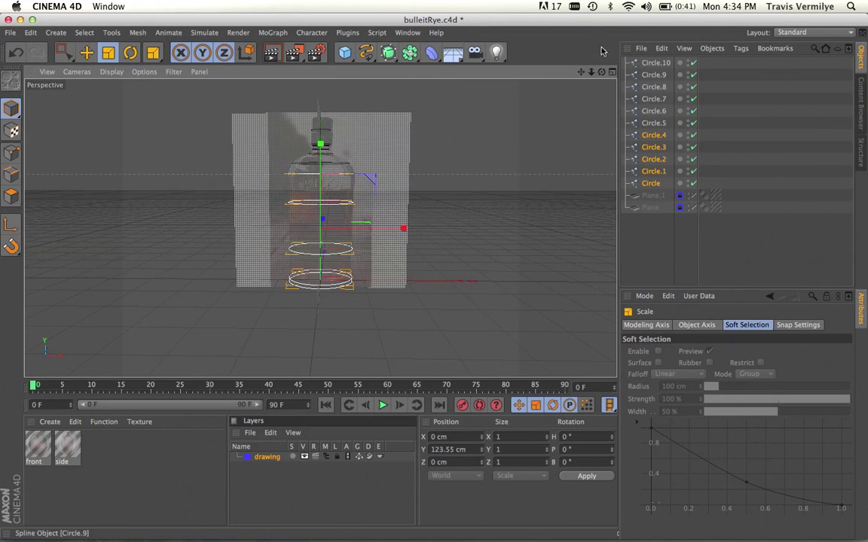
left_click(363, 101)
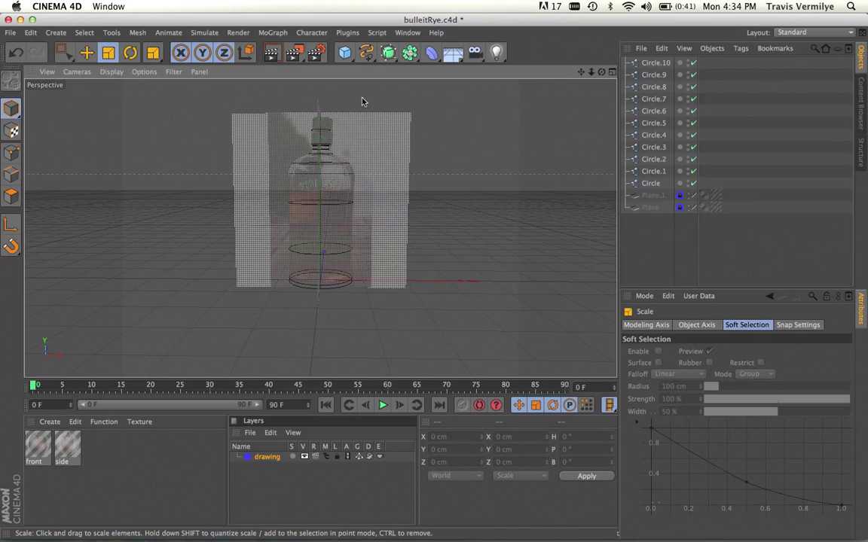
- Nudge the top ring, Circle.10, slightly down
left_click(331, 130)
key("e")
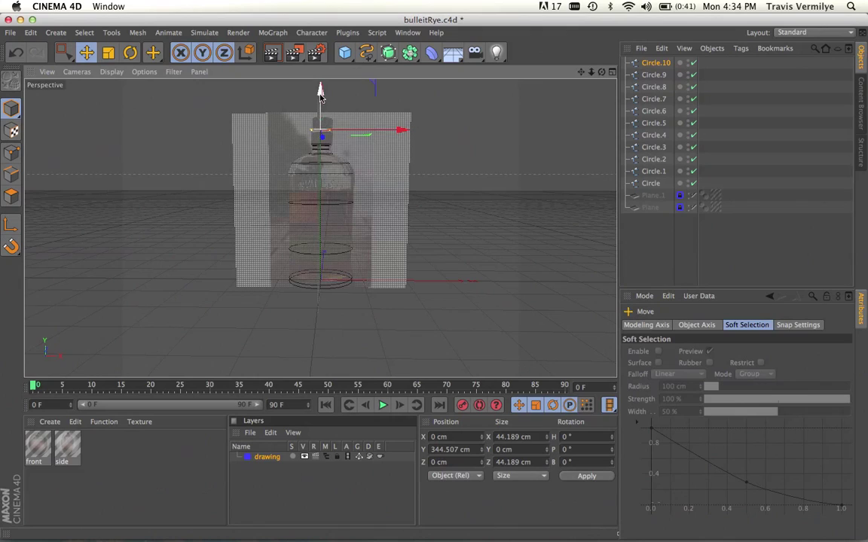
left_click_drag(320, 89, 318, 94)
- Add a Loft NURBS and put all circles, Circle through Circle.10, under it
left_click(400, 98)
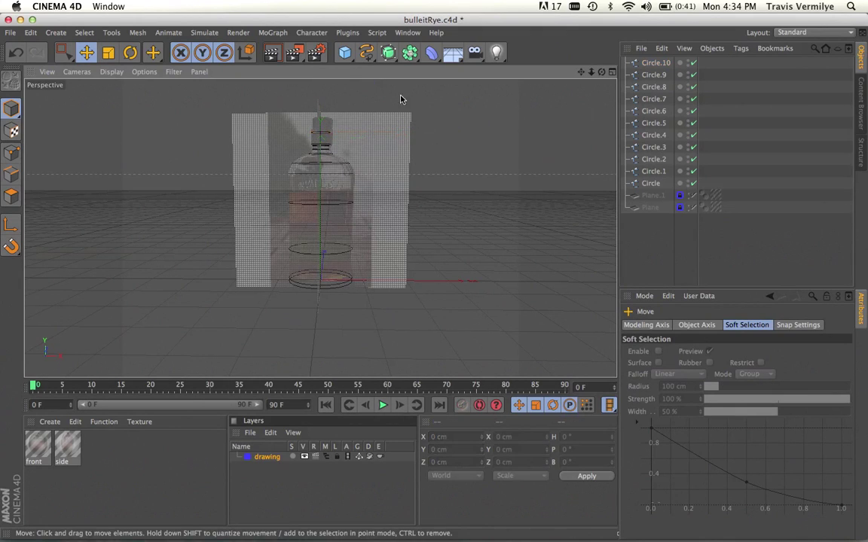
left_click_drag(388, 52, 509, 90)
left_click(661, 76)
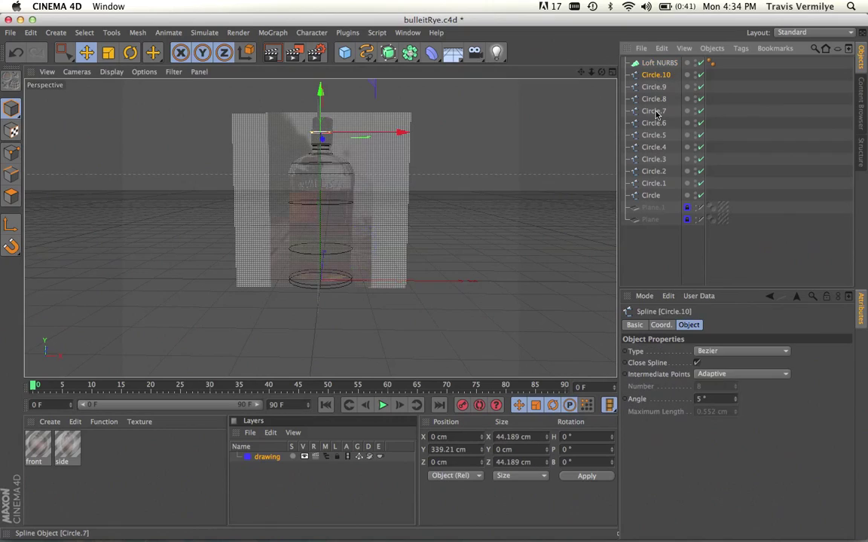
left_click(652, 196, "shift")
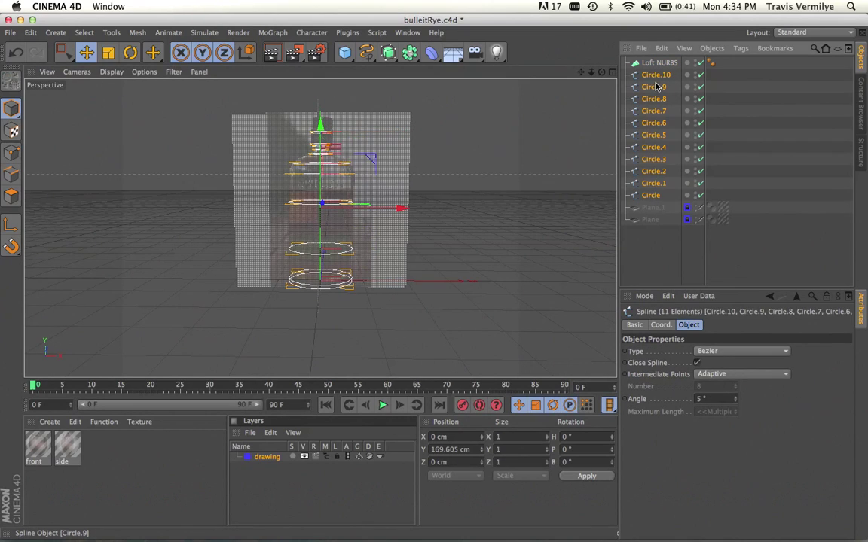
left_click_drag(655, 80, 648, 63)
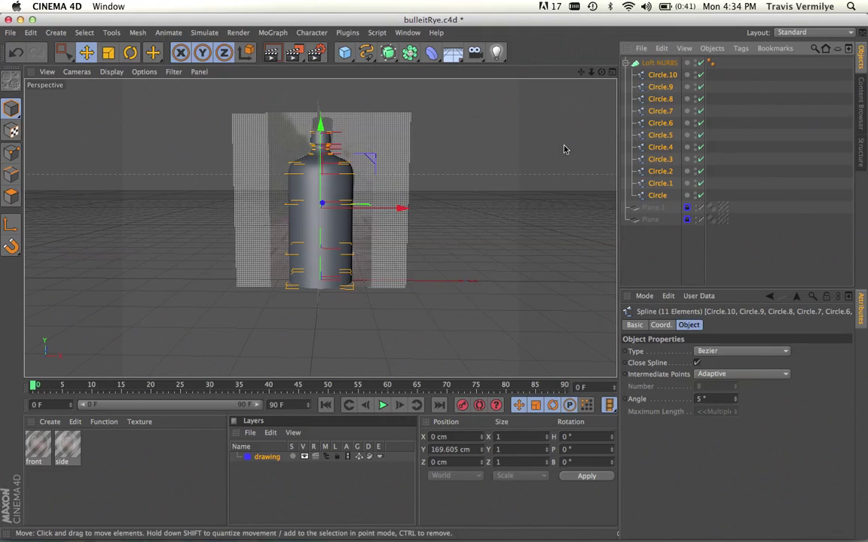
left_click(741, 185)
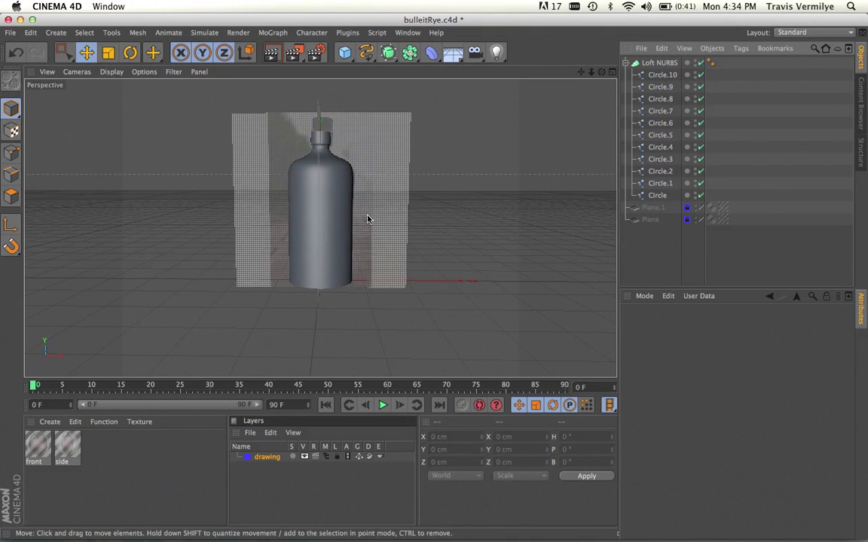
- Shrink the bottom Circle to 124.5 cm across
left_click_drag(305, 213, 292, 188, "alt")
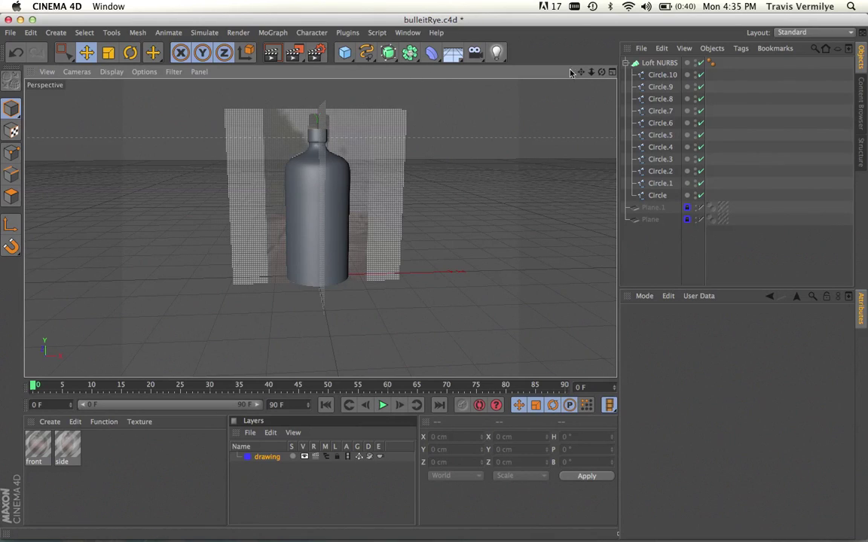
left_click_drag(459, 197, 341, 198, "alt")
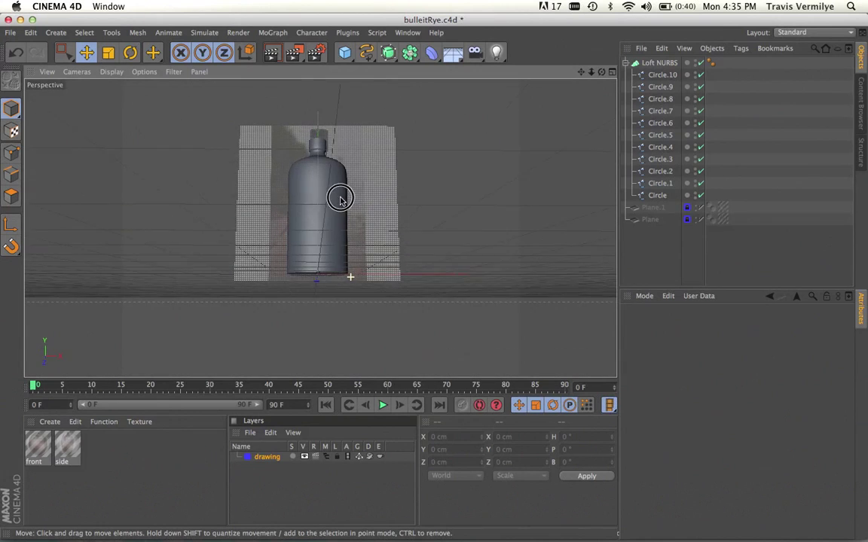
scroll(320, 227, "up", 5)
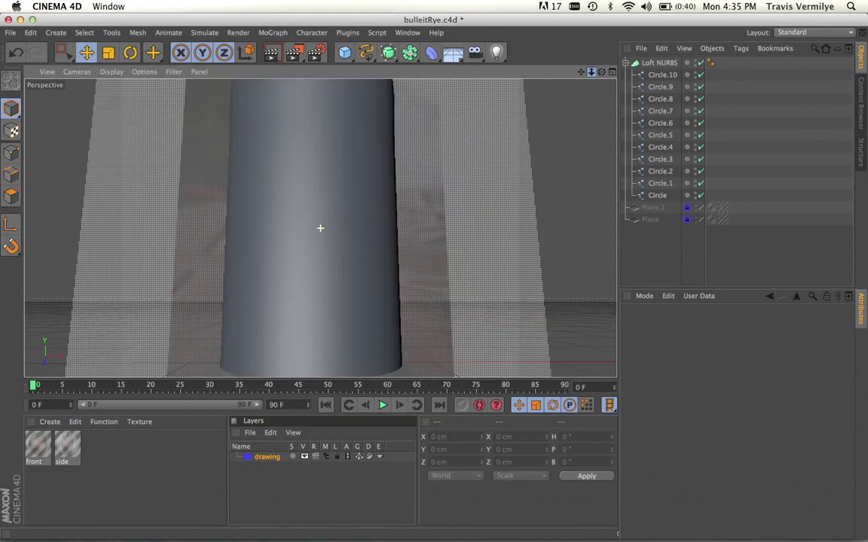
scroll(320, 227, "down", 5)
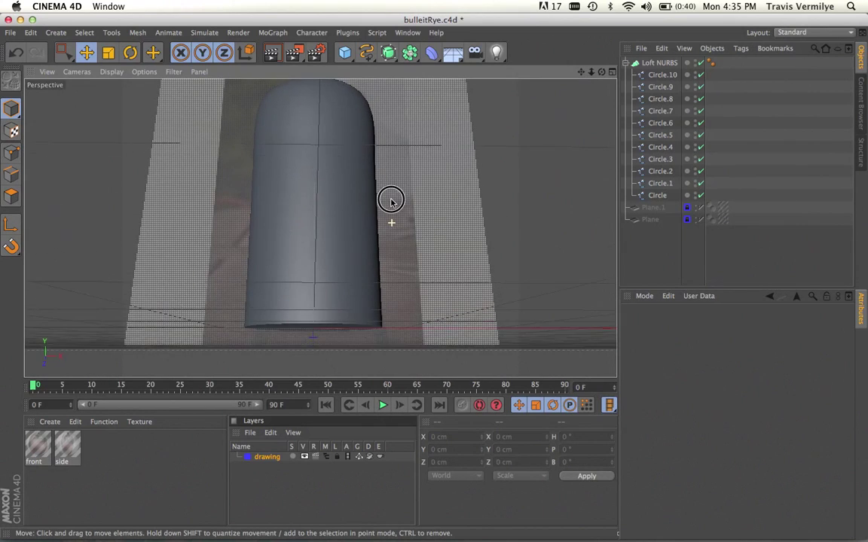
left_click(657, 198)
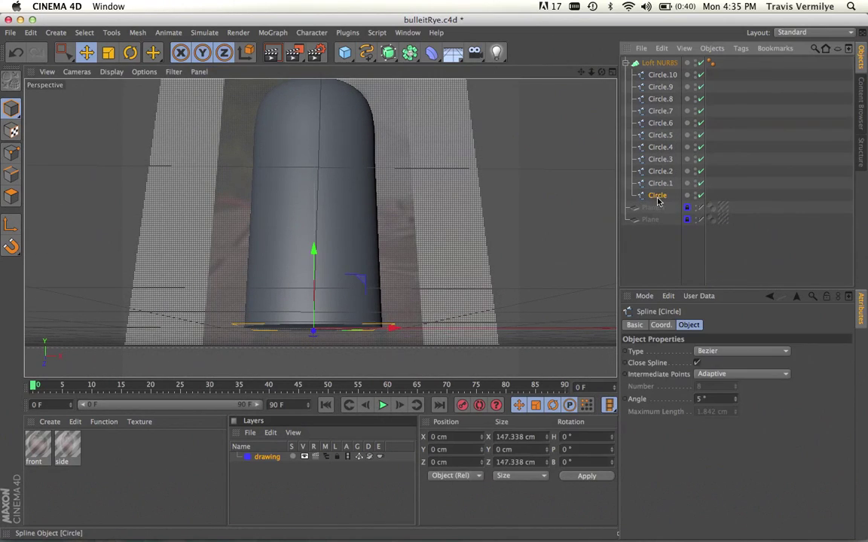
key("t")
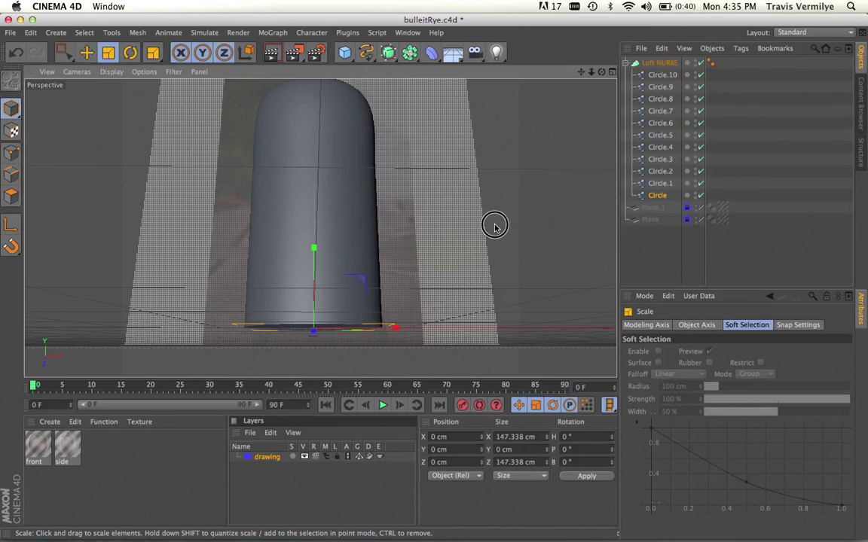
left_click_drag(495, 226, 452, 262)
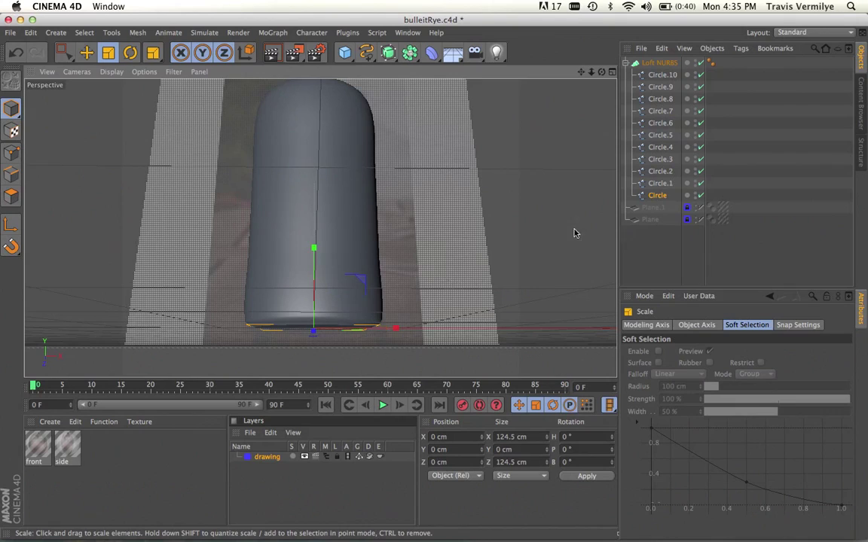
- Lower Circle.1 to Y 3.145 cm to round off the lofted base
left_click(663, 184)
key("e")
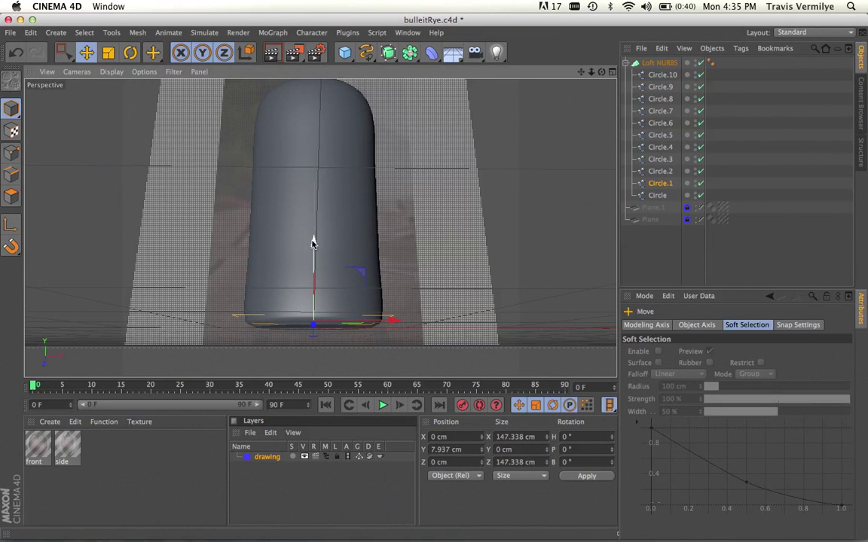
left_click_drag(313, 241, 314, 245)
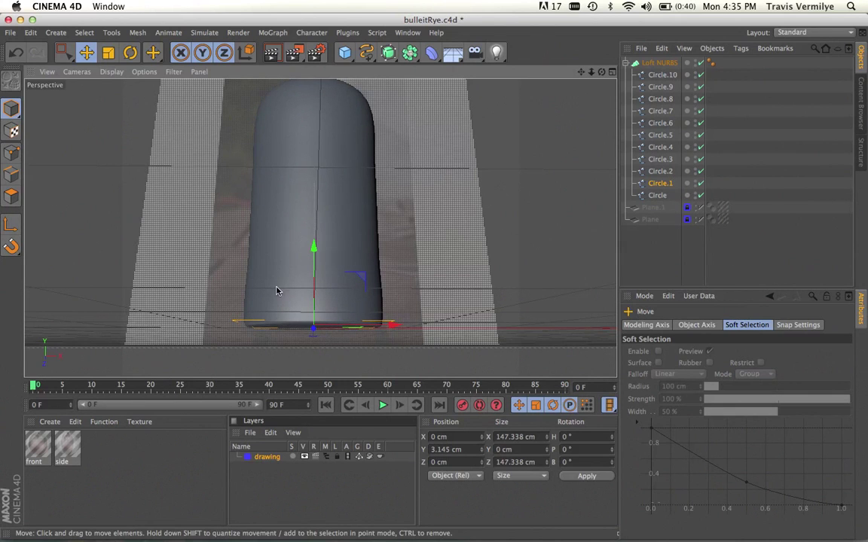
mouse_move(272, 339)
left_mouse_down("alt")
mouse_move(382, 325)
mouse_move(316, 254)
mouse_move(285, 321)
mouse_move(264, 246)
mouse_move(281, 157)
mouse_move(268, 325)
left_mouse_up("alt")
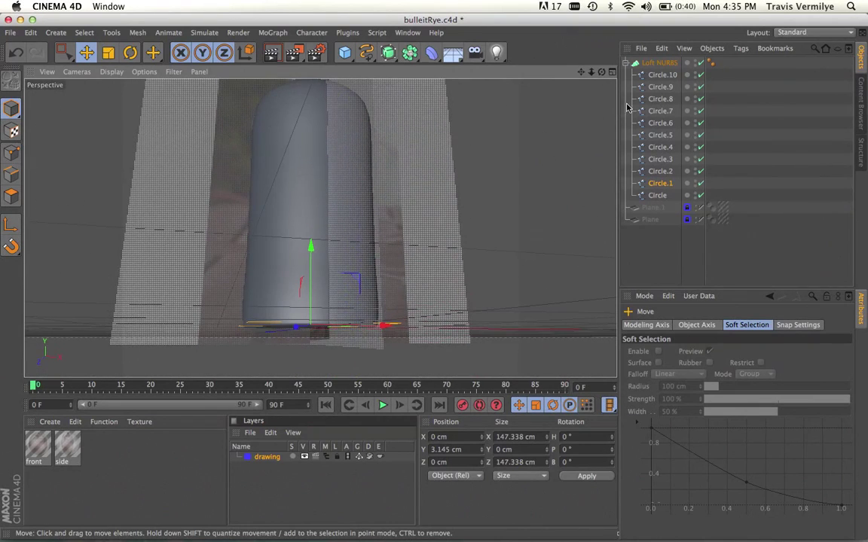
left_click(659, 62)
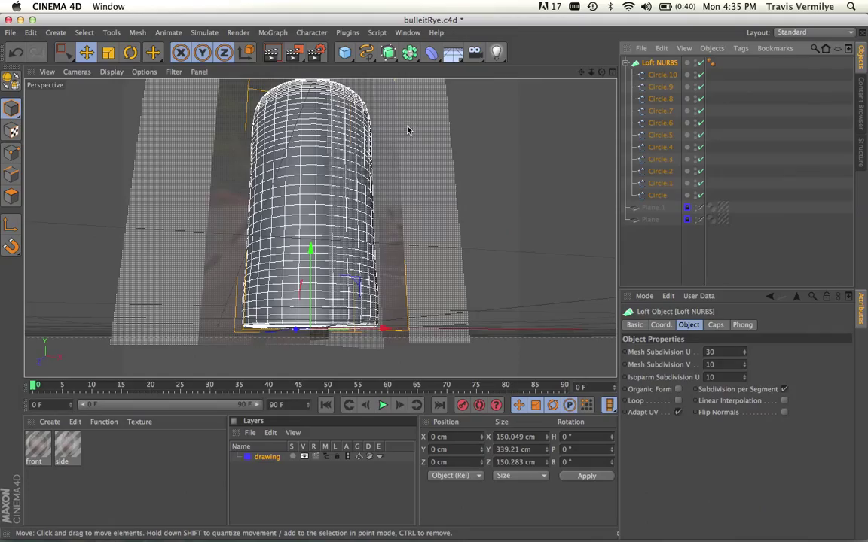
- Switch off the Loft NURBS so only the eleven bare circle rings show over the bottle reference
left_click_drag(399, 186, 358, 256, "alt")
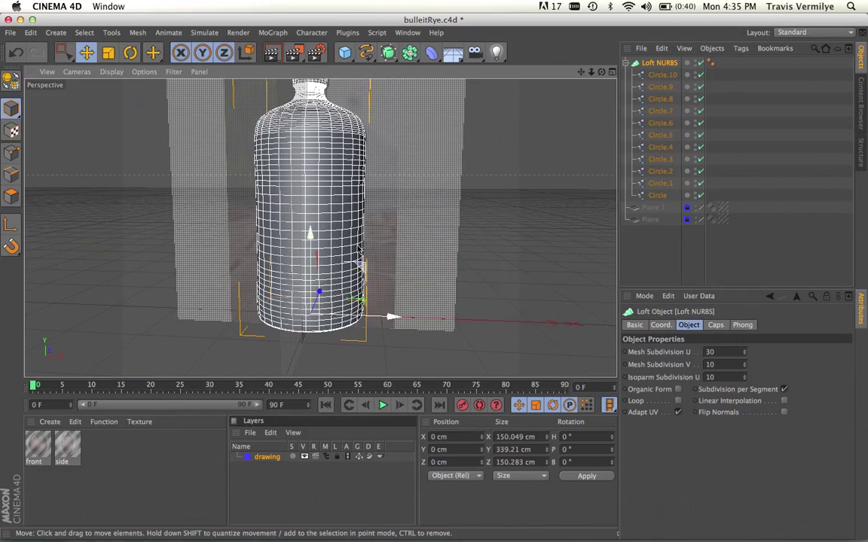
left_click_drag(592, 73, 564, 78)
left_click_drag(580, 71, 434, 269)
left_click_drag(592, 75, 320, 228)
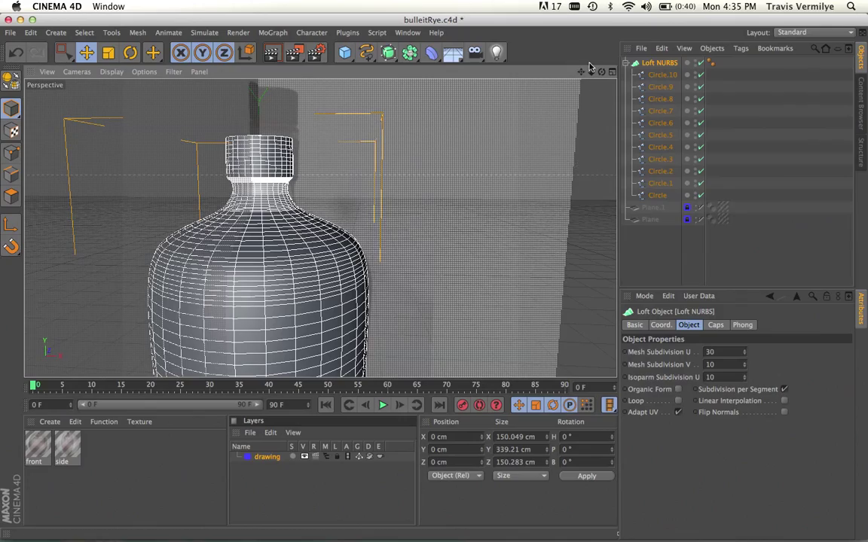
left_click_drag(590, 72, 542, 87)
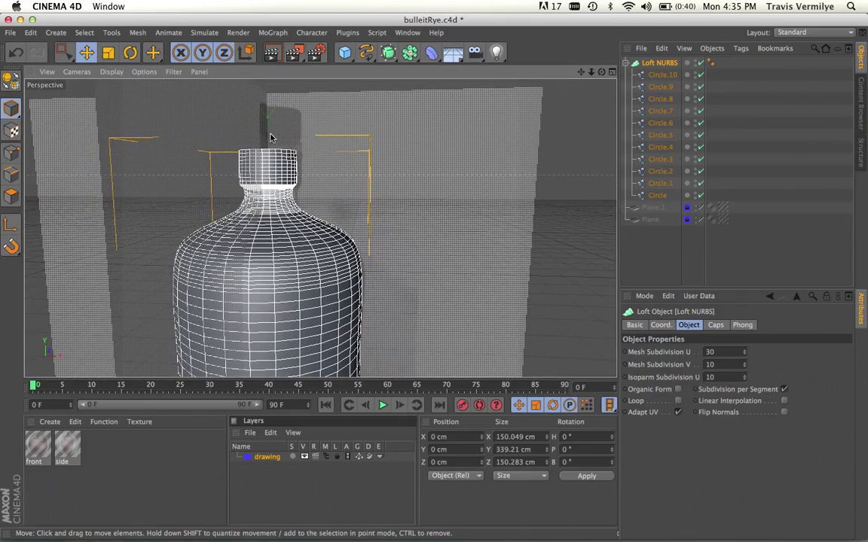
left_click_drag(268, 156, 305, 186, "alt")
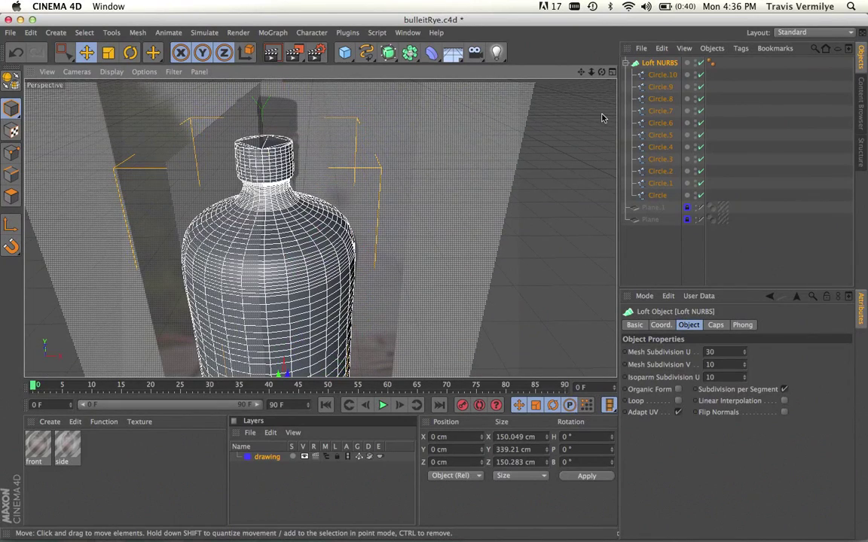
left_click(700, 63)
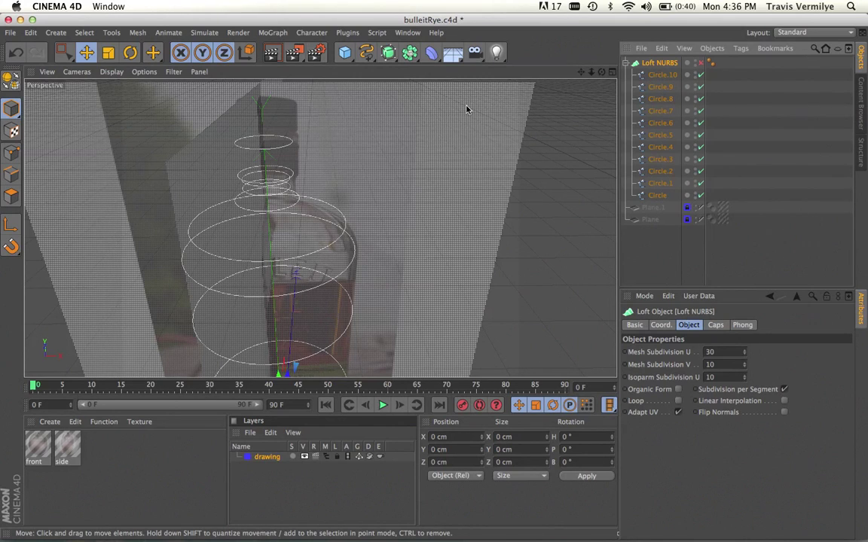
- Duplicate Circle.10 through Circle.1 and place the copies inside the Loft NURBS
key("h")
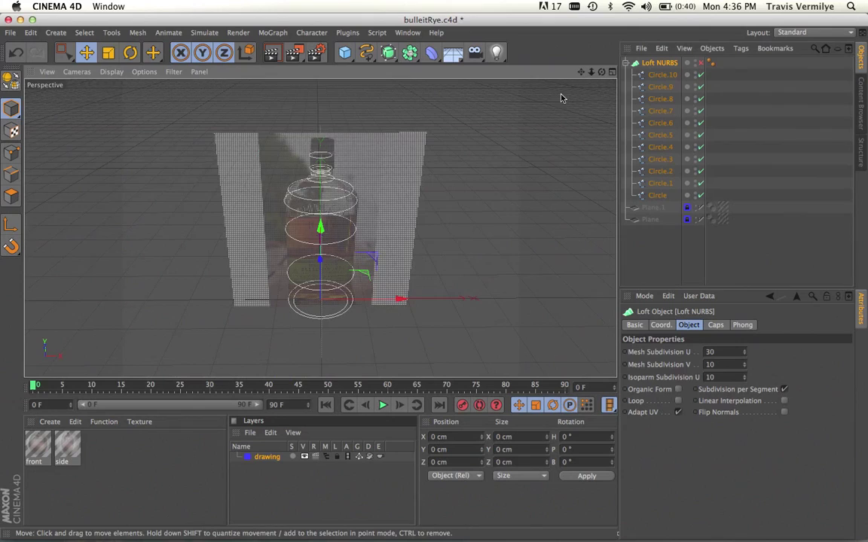
left_click(661, 74)
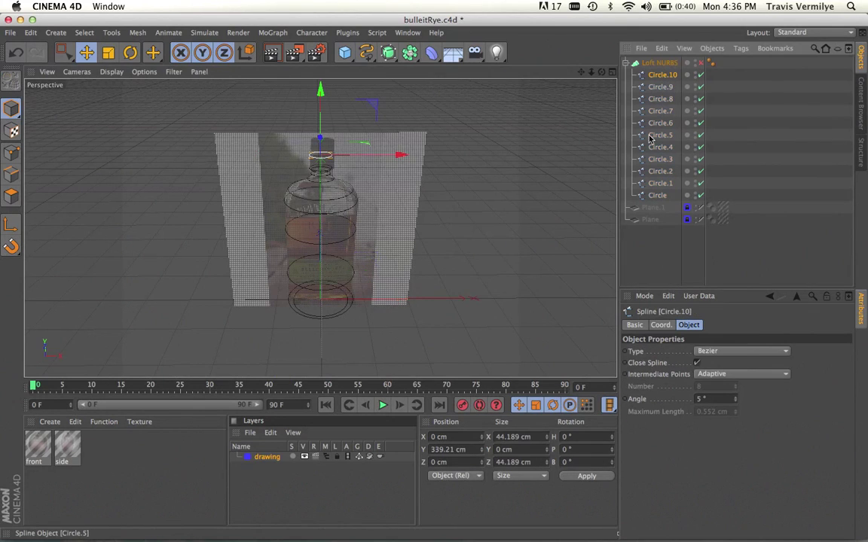
left_click(658, 184, "shift")
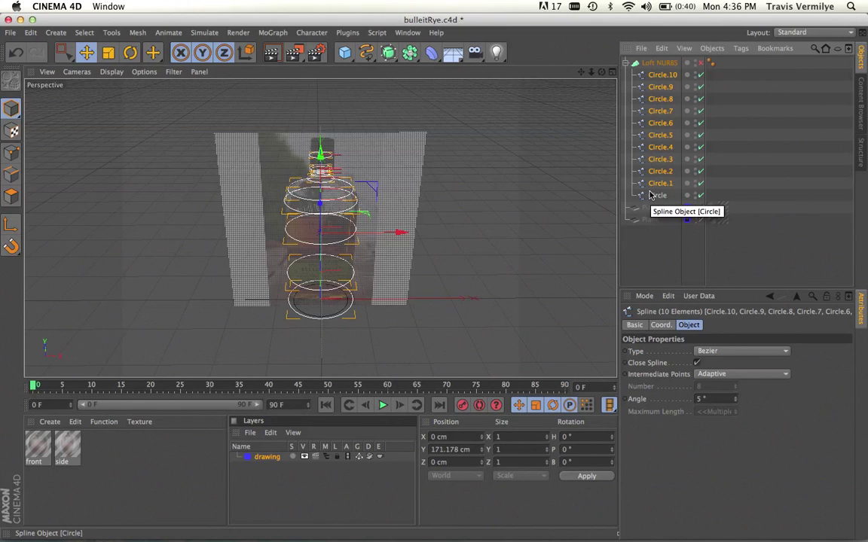
key("super+c")
key("super+v")
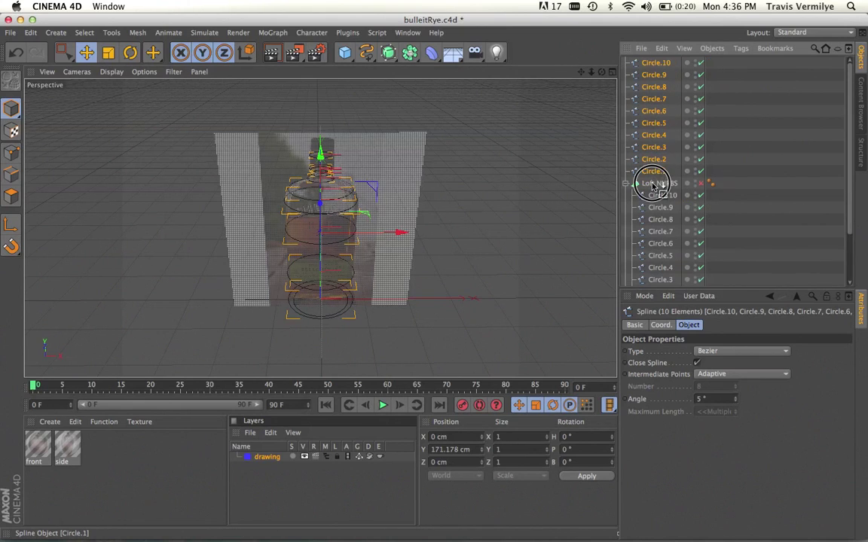
left_click_drag(653, 187, 653, 188)
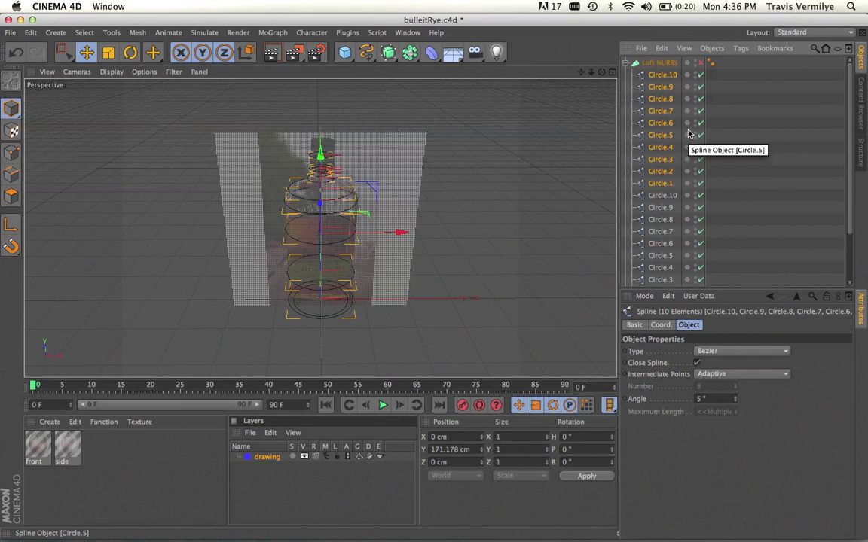
- Re-enable the Loft NURBS to show the solid lofted bottle again
left_click(771, 110)
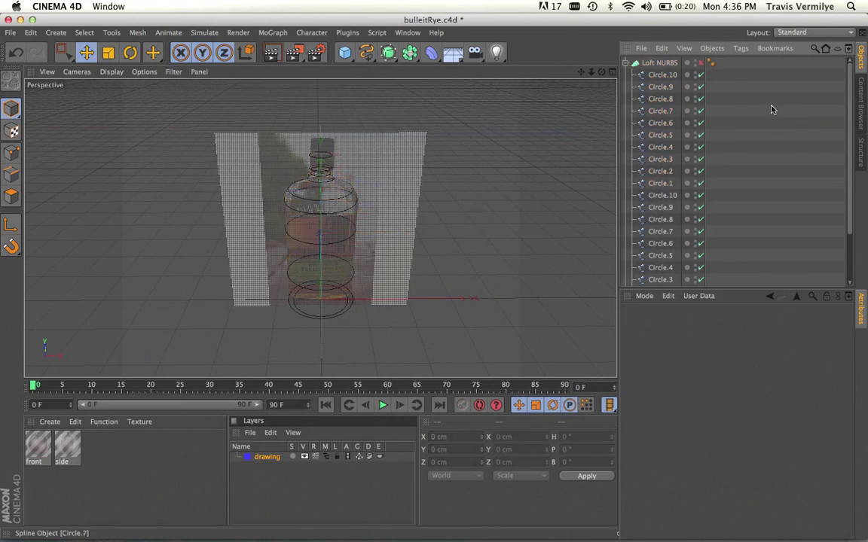
left_click(701, 64)
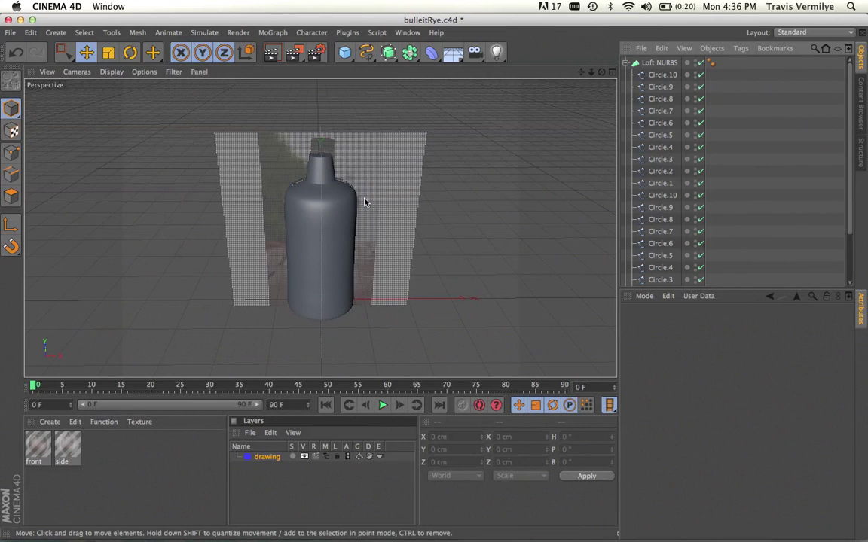
left_click_drag(316, 262, 302, 234, "alt")
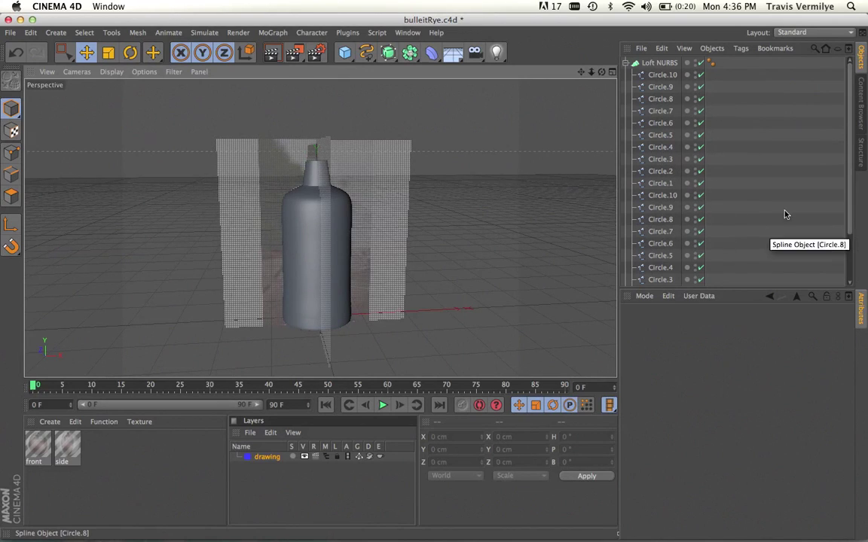
scroll(828, 166, "down", 5)
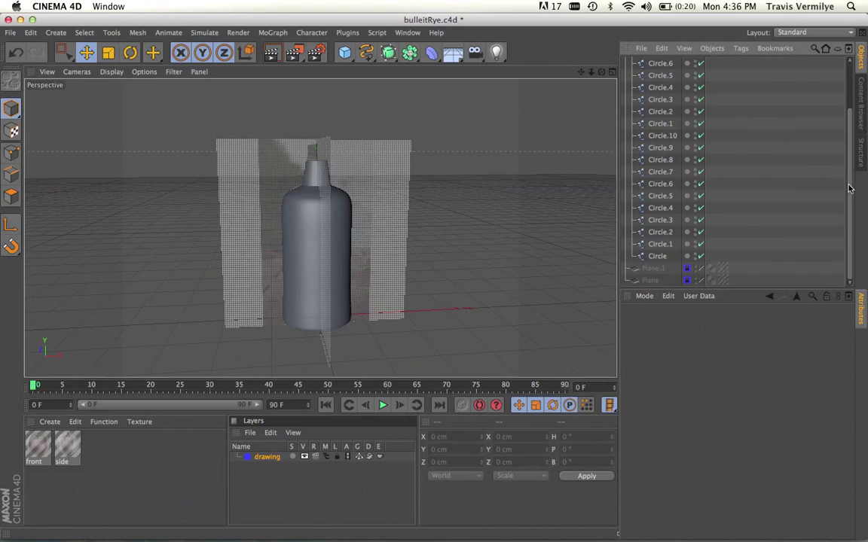
left_click(656, 257)
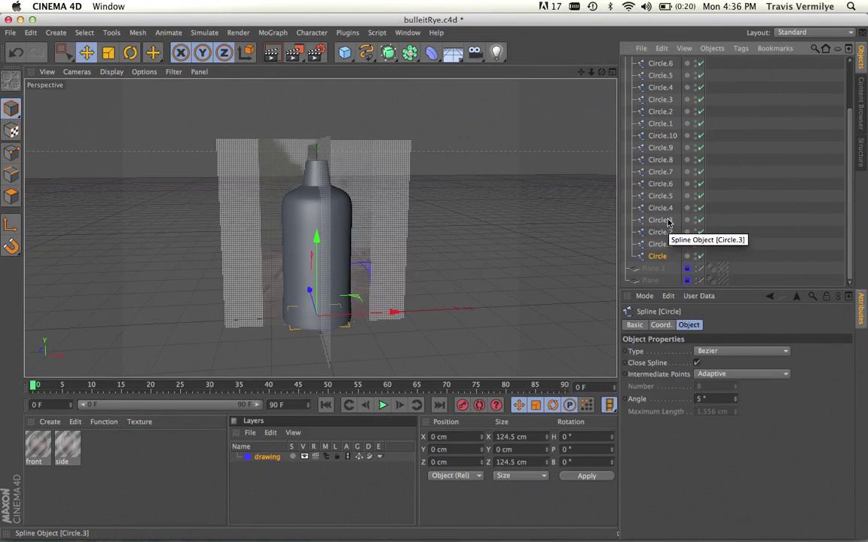
left_click_drag(852, 113, 855, 75)
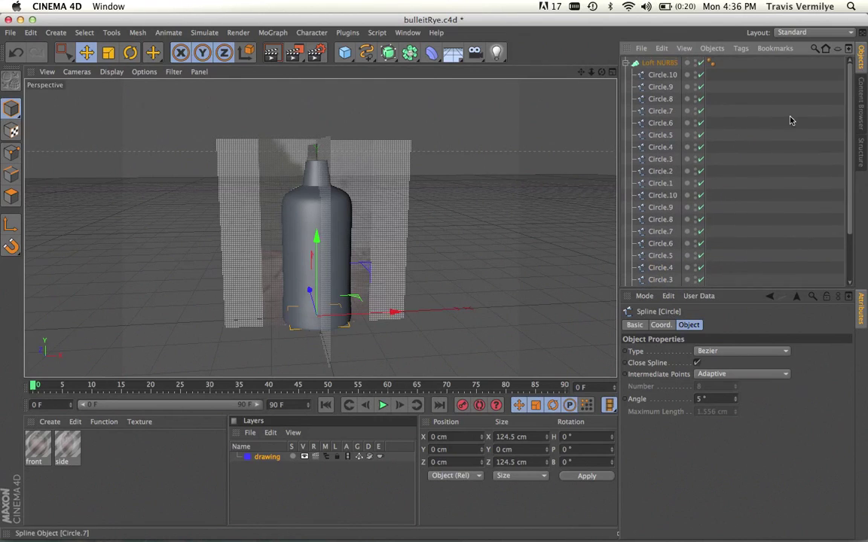
left_click(669, 195)
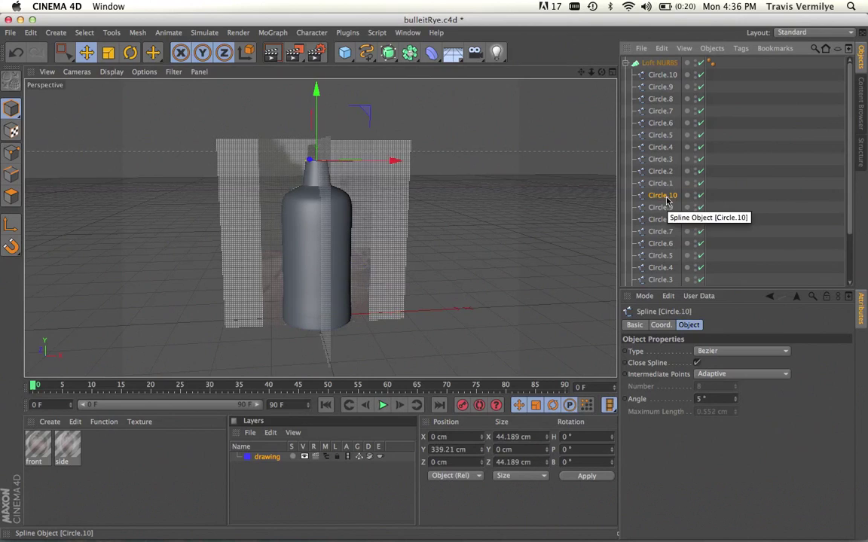
left_click(665, 185)
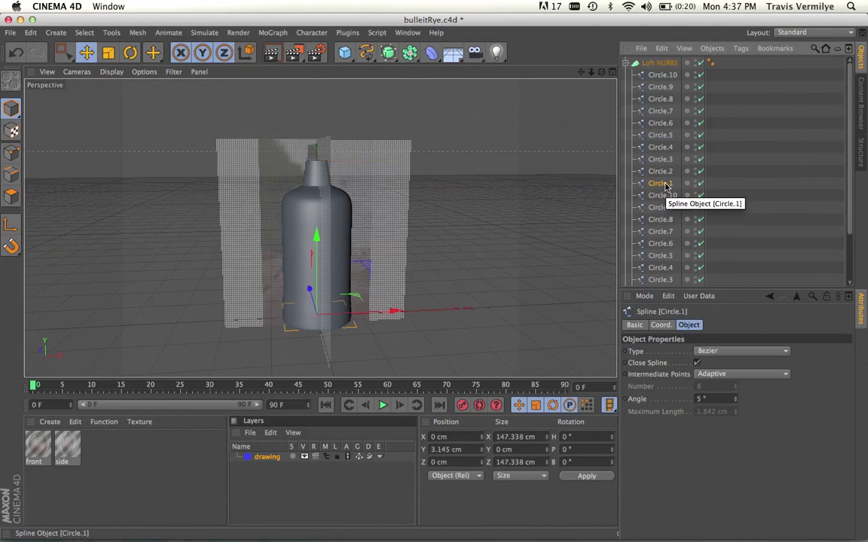
left_click(661, 173)
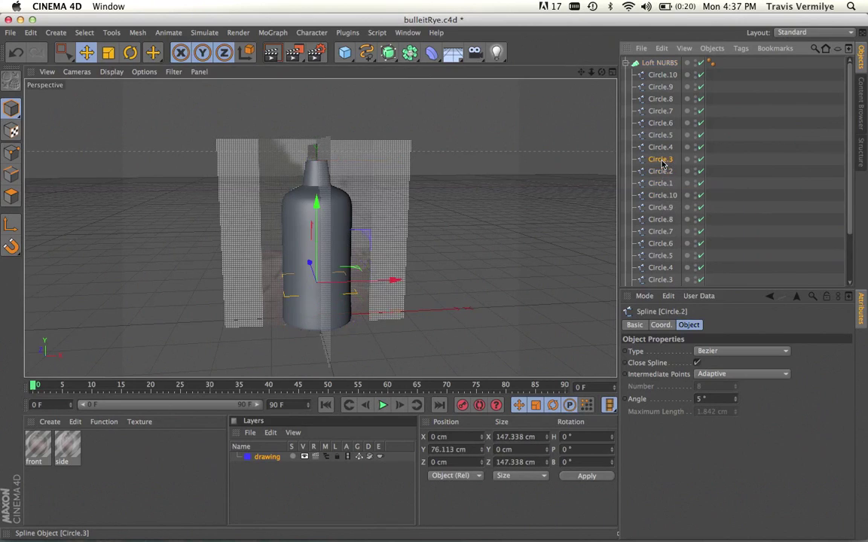
left_click(662, 148)
left_click(729, 113)
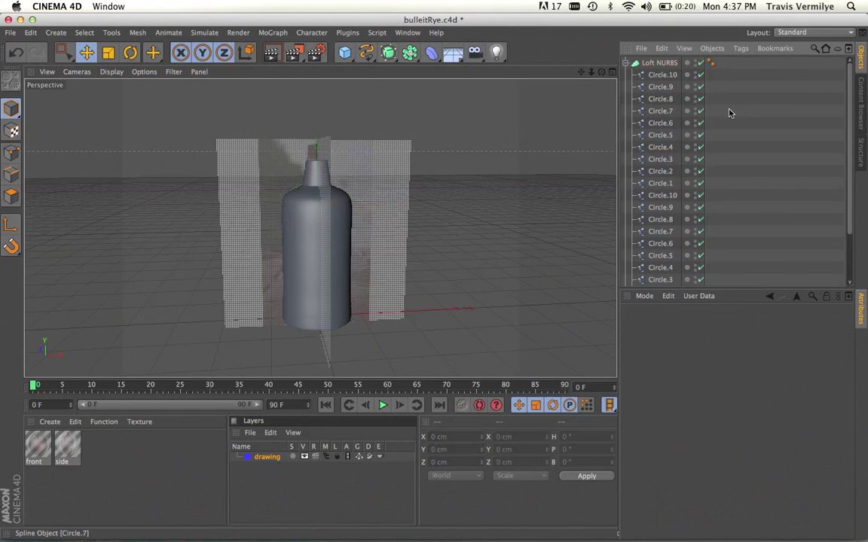
- Reverse the duplicated circles in the Loft NURBS so they run Circle.1 up to Circle.10
left_click_drag(665, 75, 661, 189)
left_click_drag(666, 75, 661, 178)
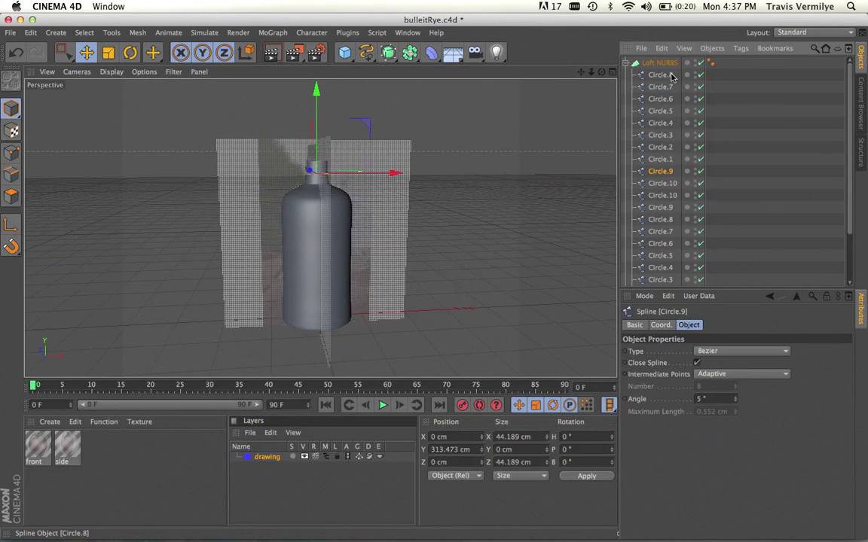
left_click_drag(673, 78, 663, 161)
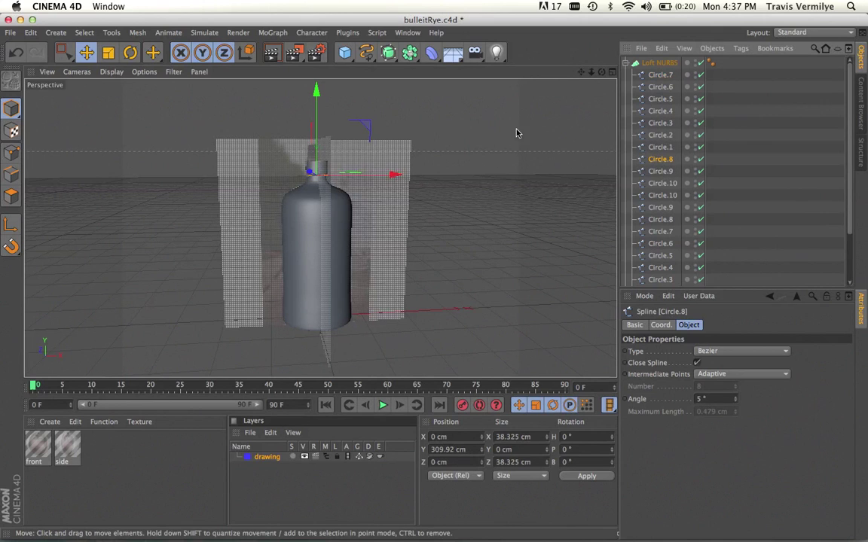
left_click_drag(379, 202, 381, 283, "alt")
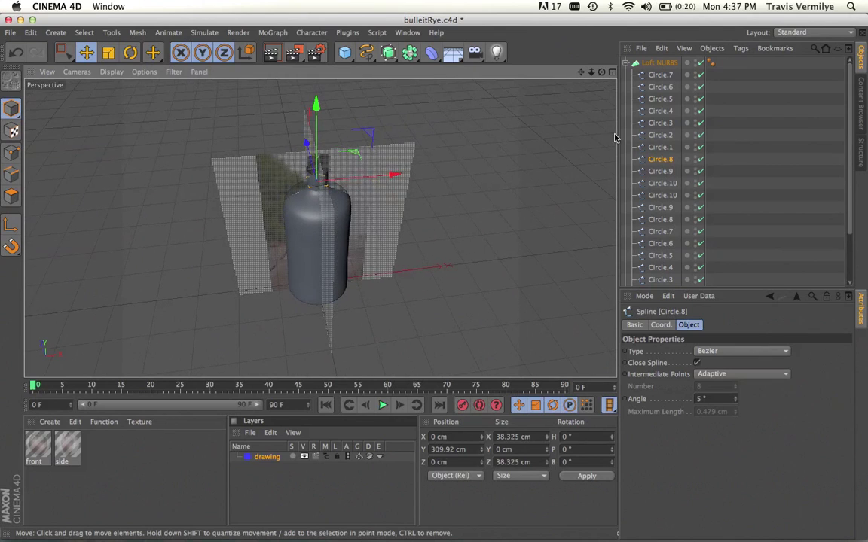
left_click_drag(665, 79, 663, 153)
left_click_drag(665, 80, 667, 109)
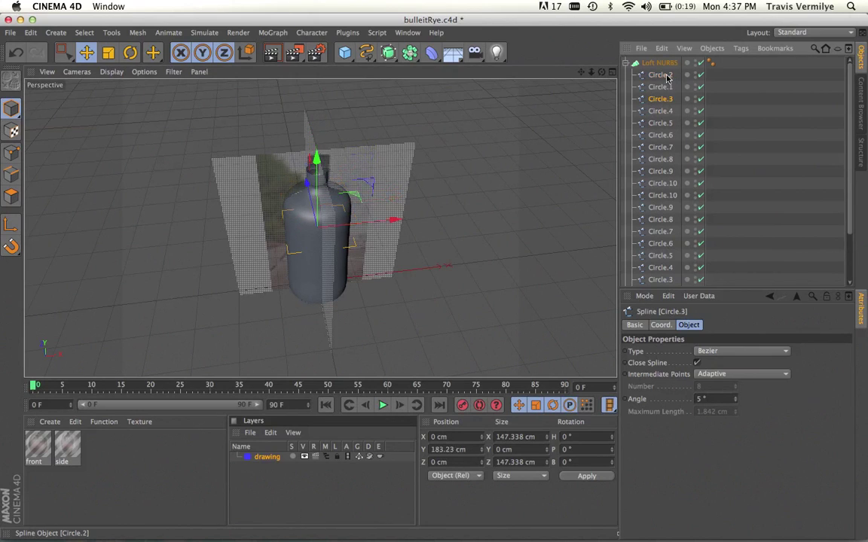
left_click_drag(667, 77, 667, 83)
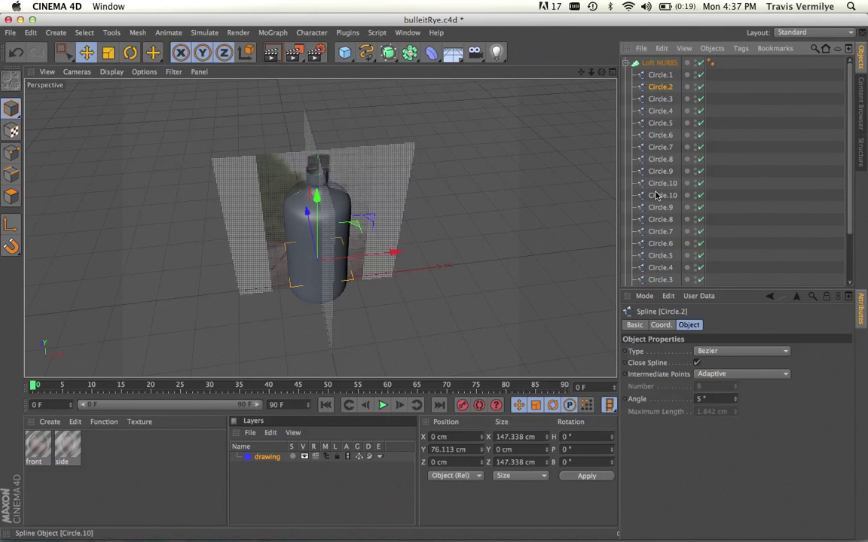
left_click_drag(339, 152, 412, 114, "alt")
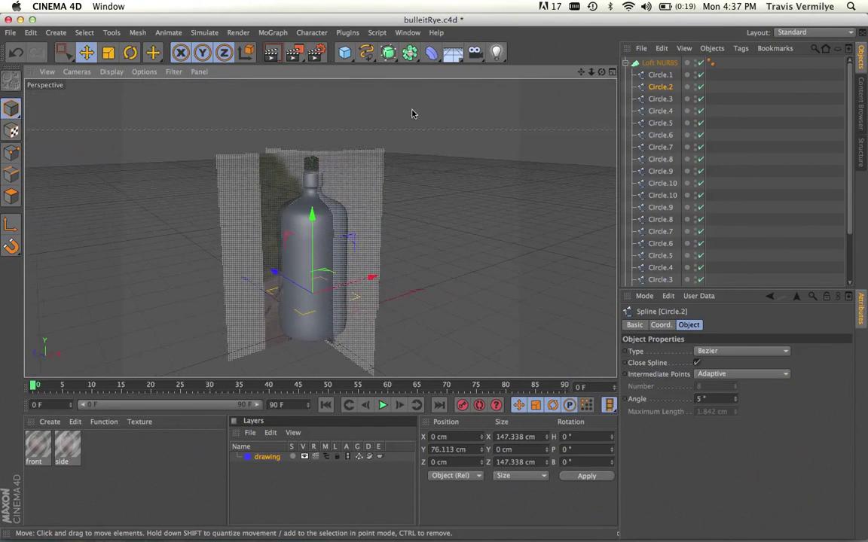
- With the loft off, scale the duplicated Circle.1–Circle.10 set down to about 92%
left_click(700, 64)
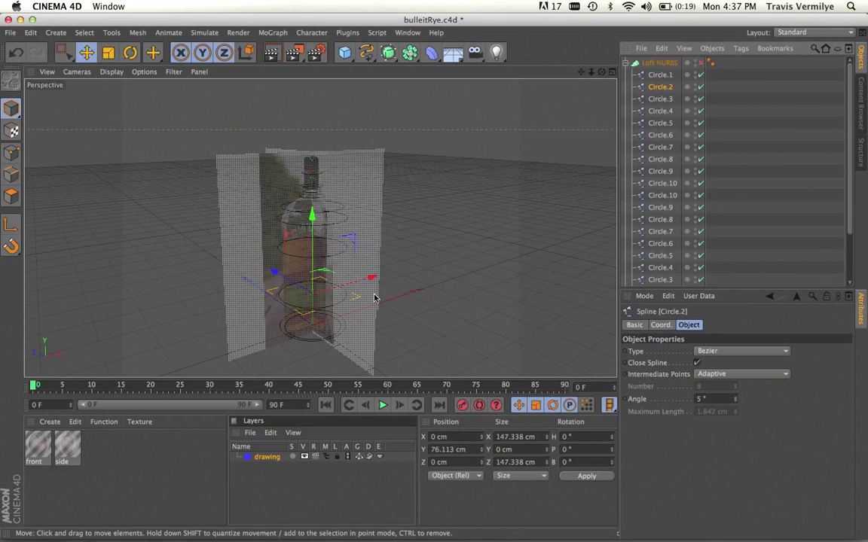
left_click(661, 75)
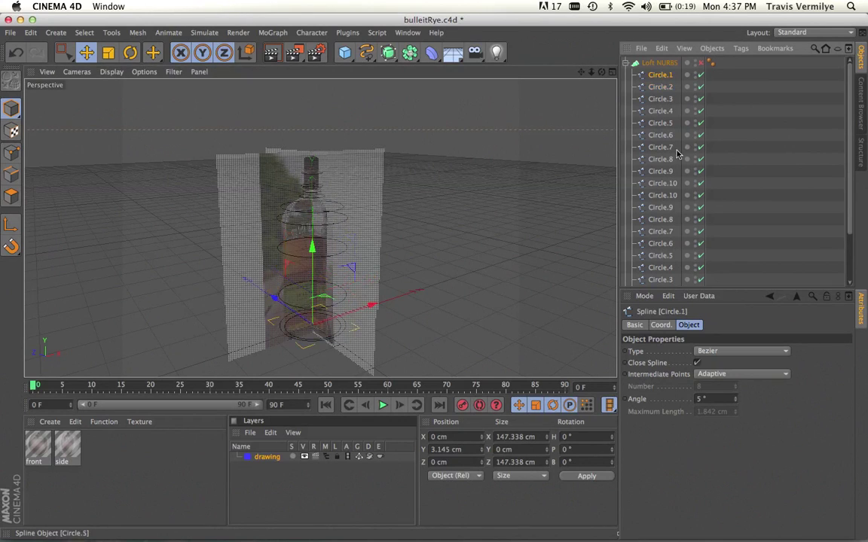
left_click(670, 184, "shift")
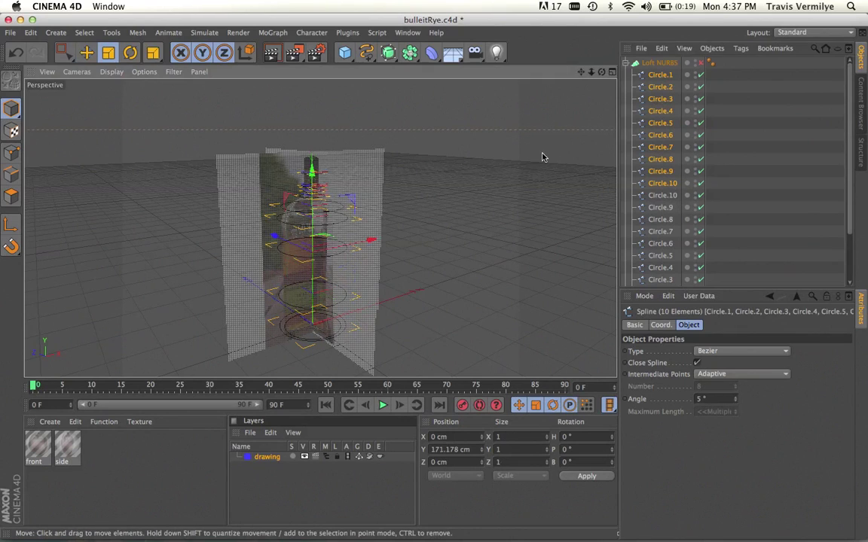
key("t")
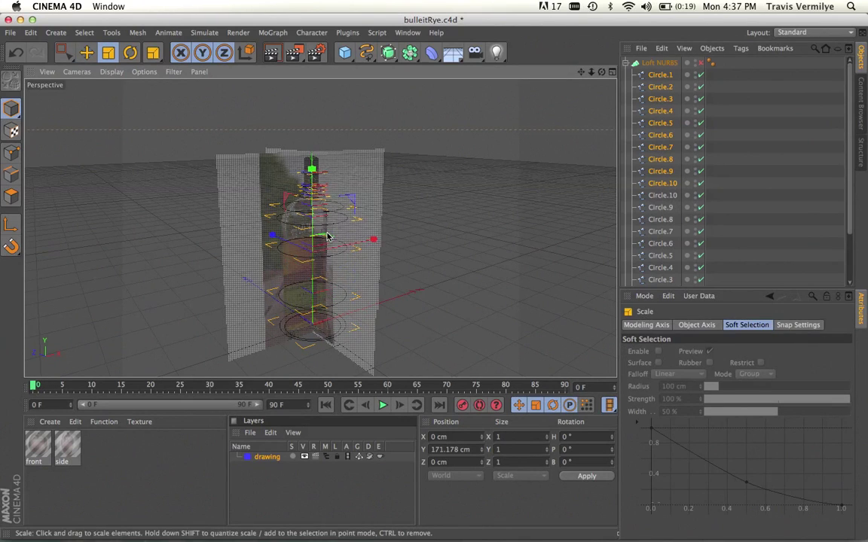
left_click_drag(326, 237, 253, 281)
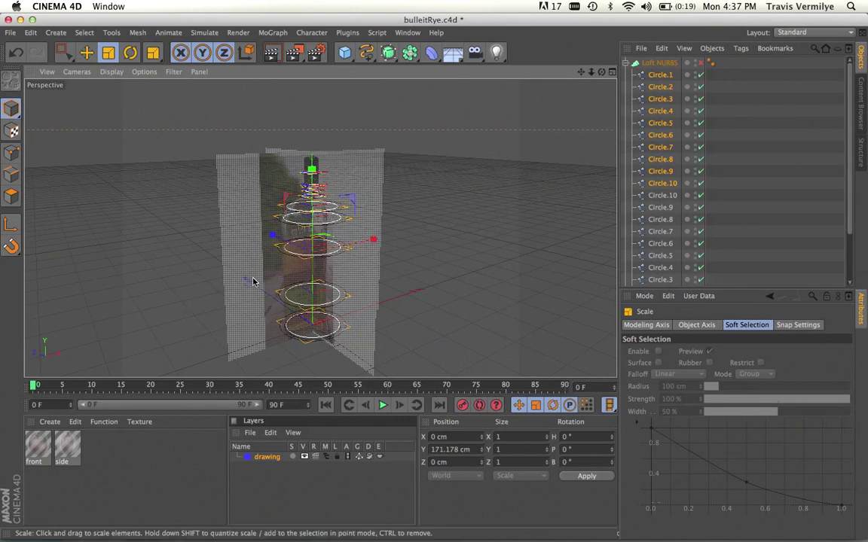
- Turn the loft back on and shrink the chosen circles further to about 69%
left_click(700, 62)
left_click_drag(397, 183, 402, 316, "alt")
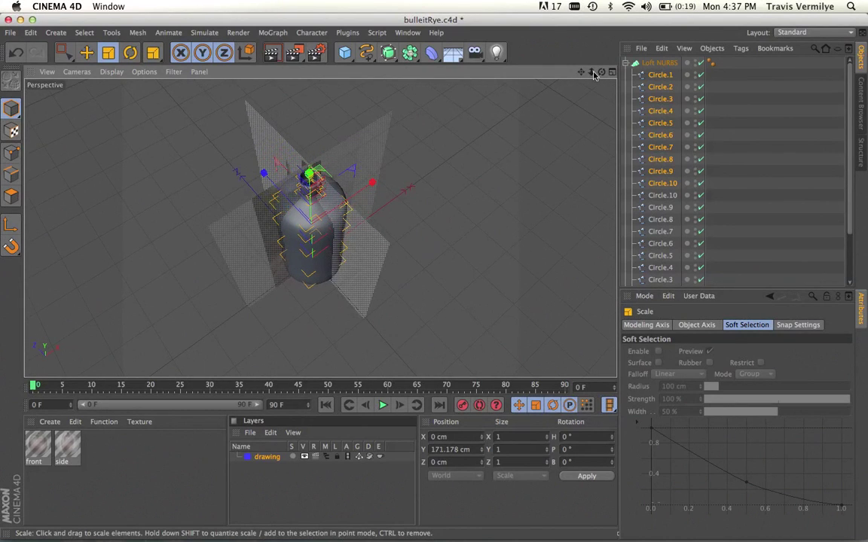
left_click_drag(592, 73, 490, 101)
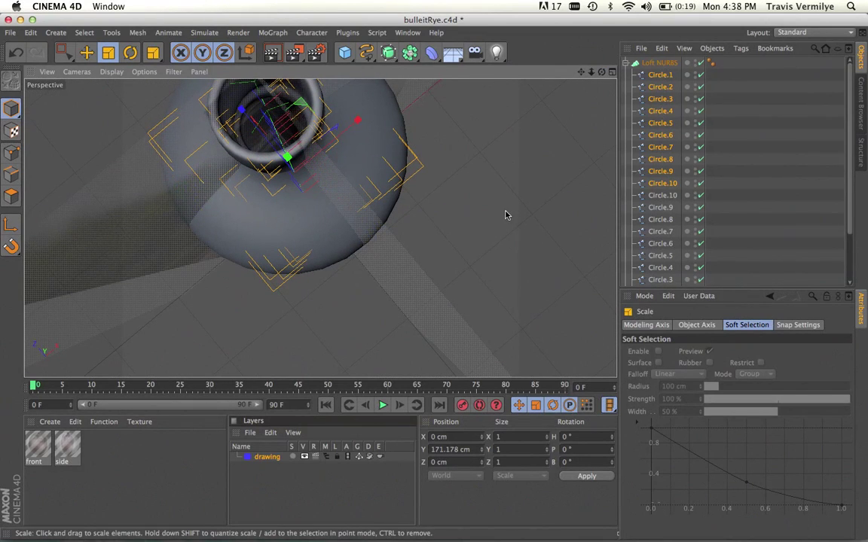
left_click_drag(300, 104, 321, 244)
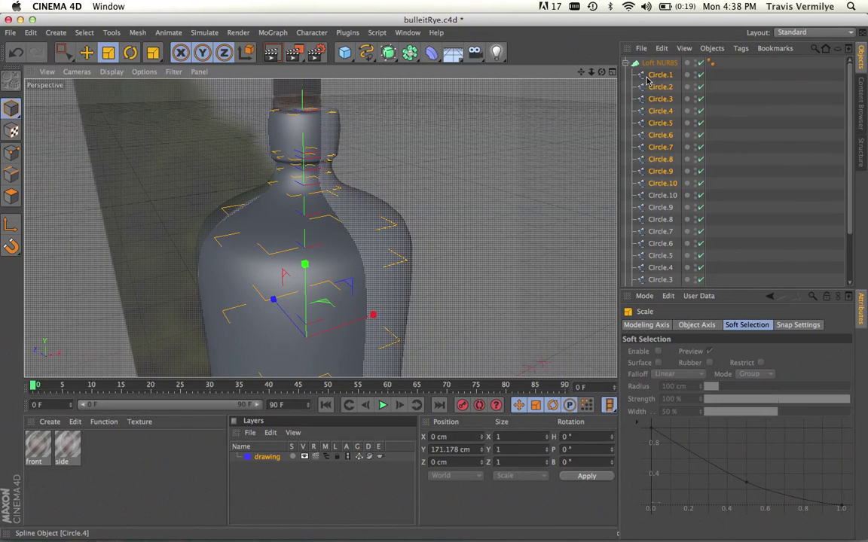
- Switch off the Loft NURBS and bring the whole bottle's circles into view
left_click(701, 64)
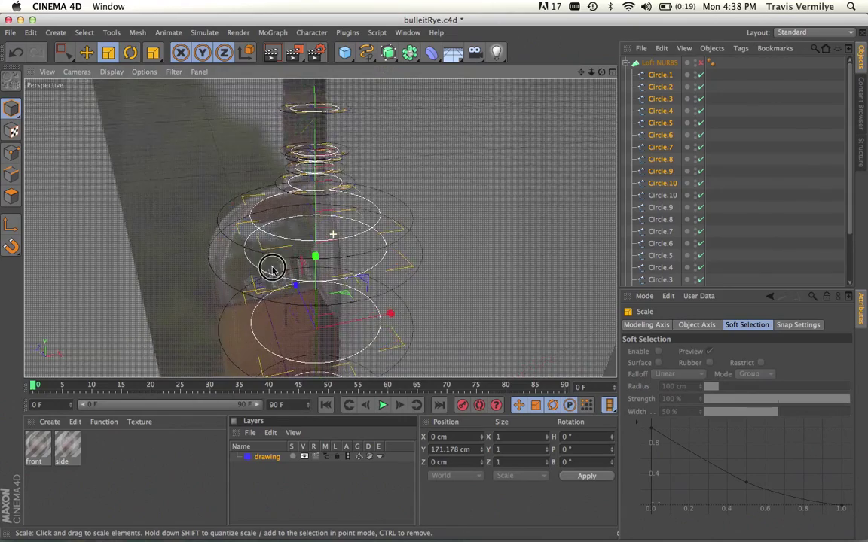
left_click_drag(272, 269, 241, 248, "alt")
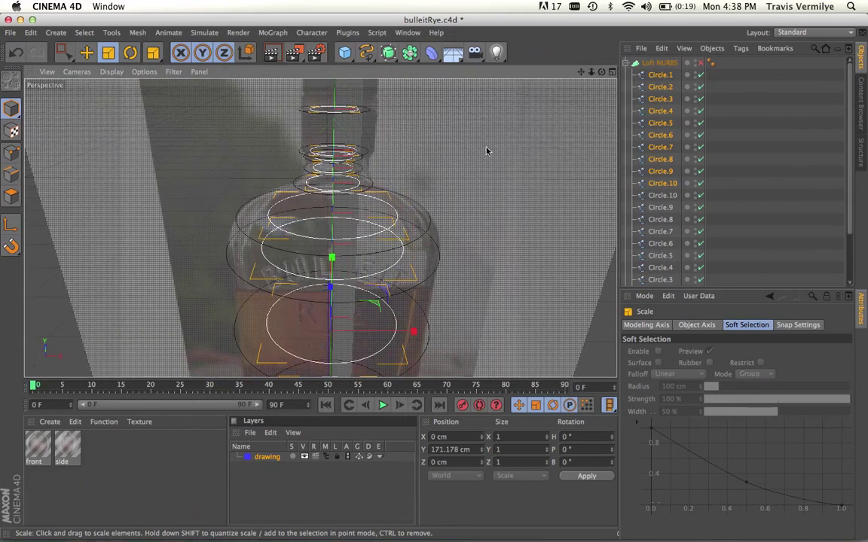
left_click_drag(591, 73, 591, 75)
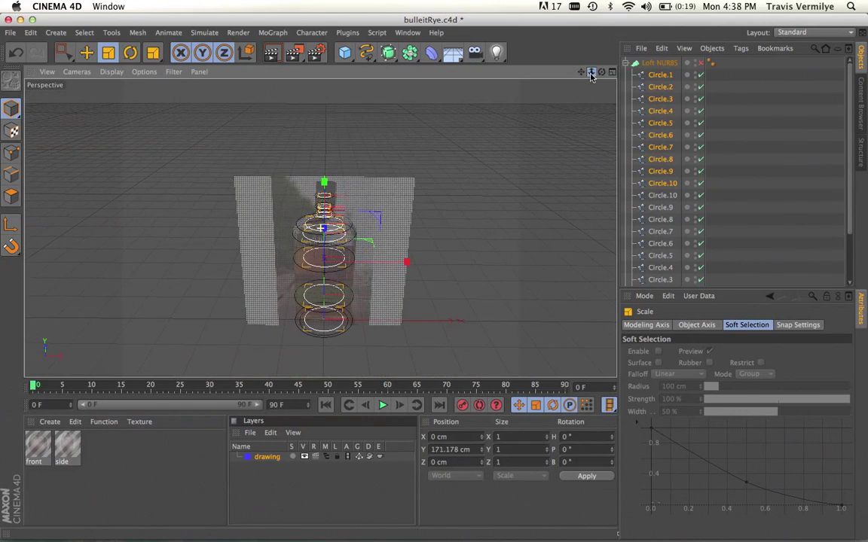
left_click_drag(363, 235, 346, 180, "alt")
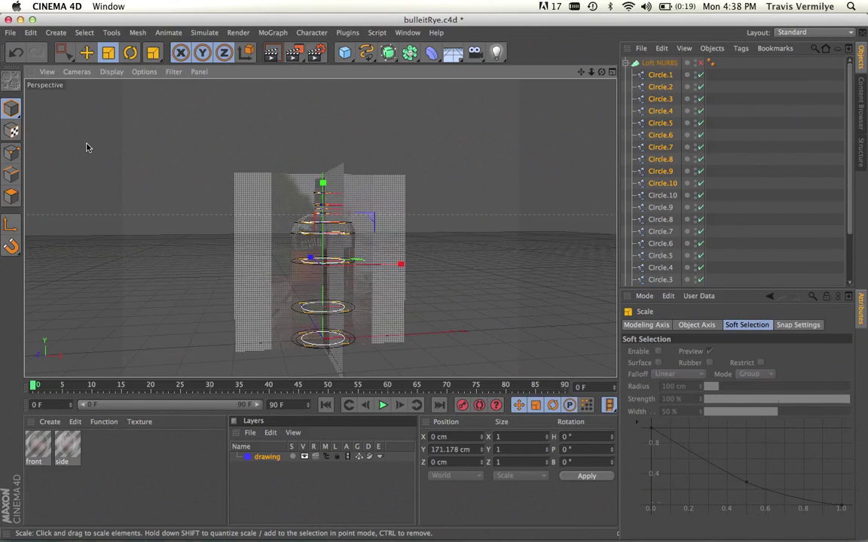
- Rectangle-select the eleven circle splines and scale them to about 61% along X
left_click_drag(61, 52, 107, 89)
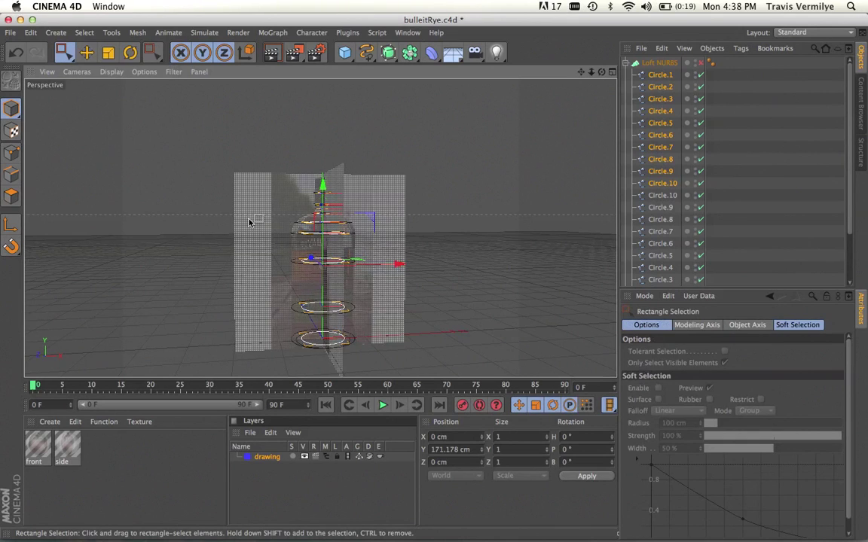
left_click_drag(249, 194, 377, 341)
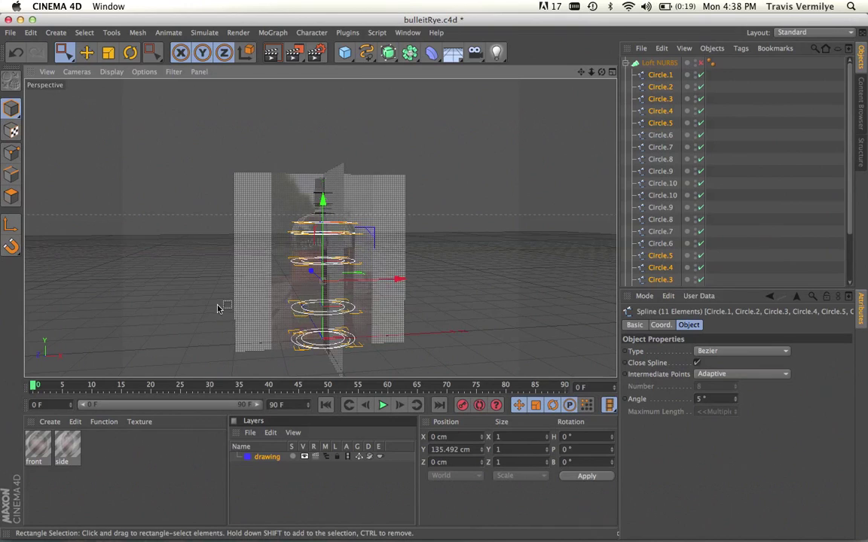
left_click_drag(217, 308, 420, 285, "alt")
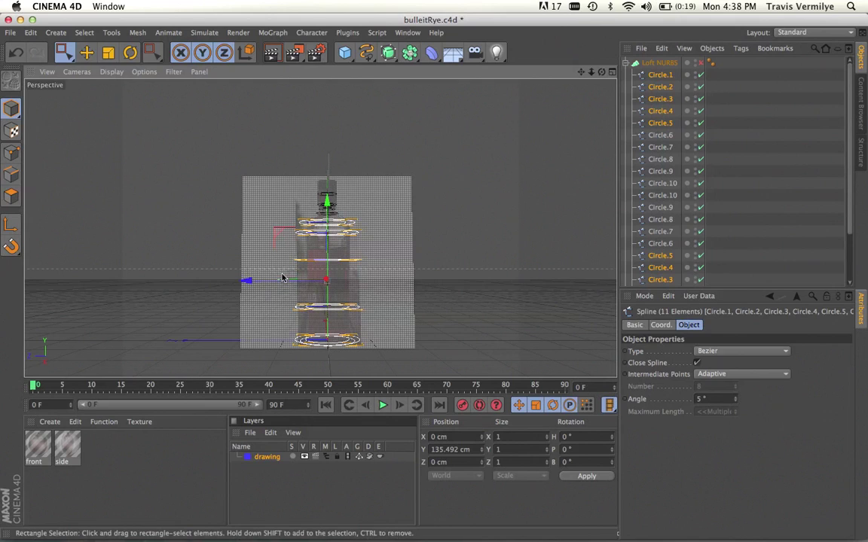
key("t")
left_click_drag(249, 284, 278, 281)
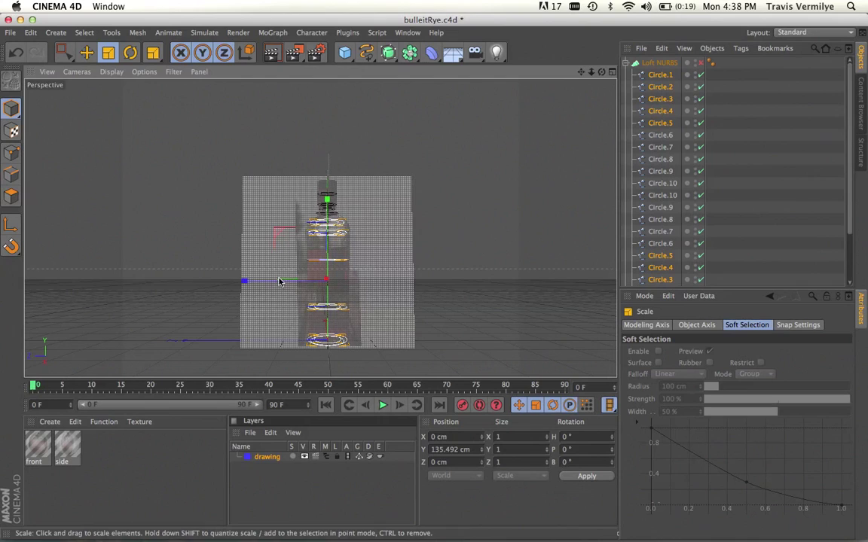
- Turn the Loft NURBS back on to show the bottle surface
left_click(701, 63)
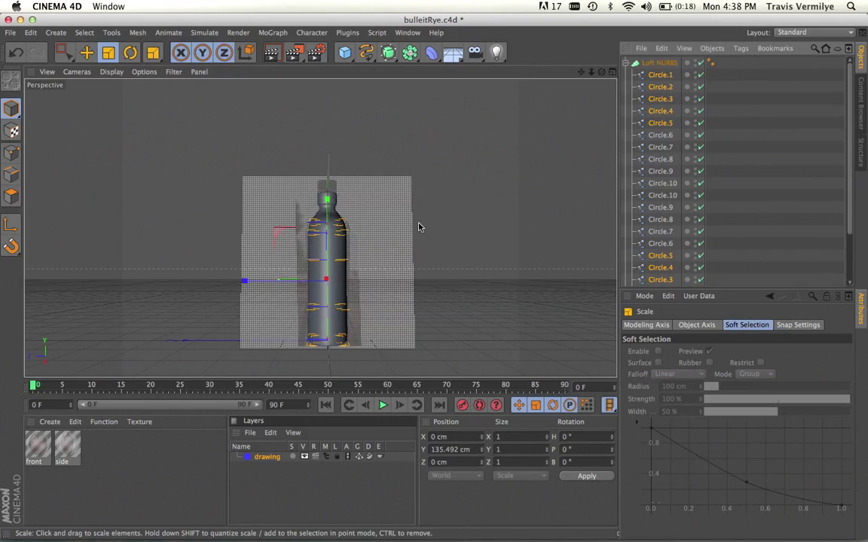
left_click_drag(424, 243, 125, 273, "alt")
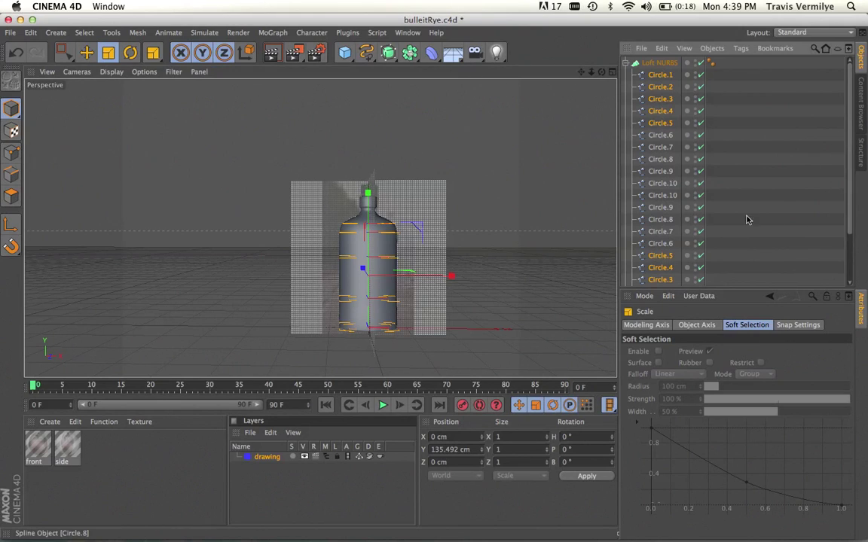
scroll(762, 181, "down", 3)
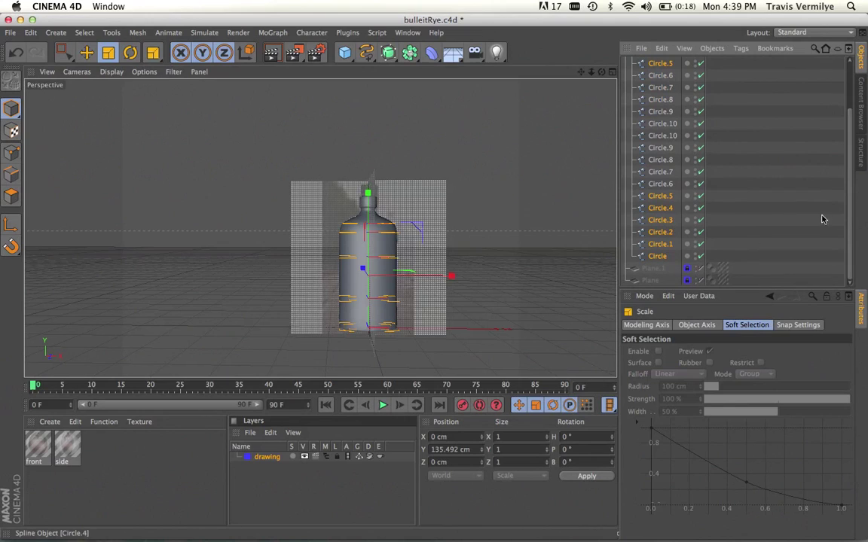
- Select the bottom rings Circle and Circle.1 and shrink them to about 97%
left_click(656, 254)
left_click(668, 244, "ctrl")
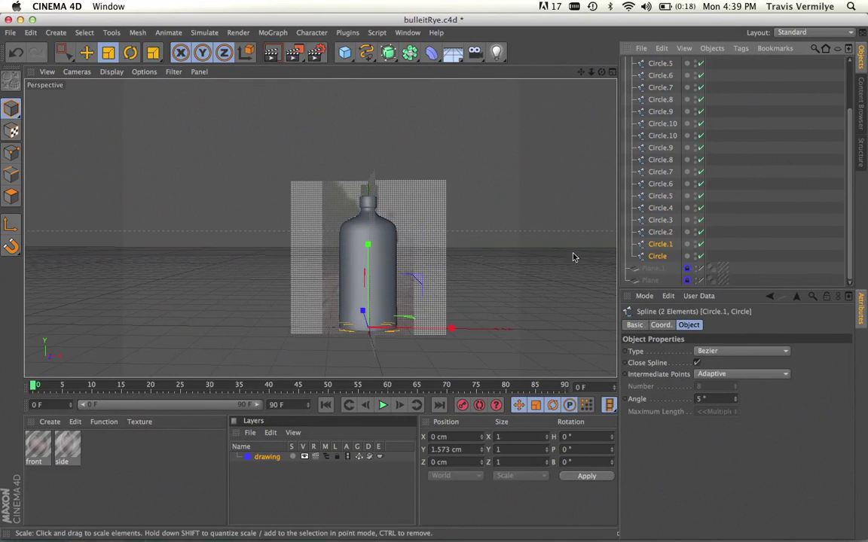
left_click(661, 233, "ctrl")
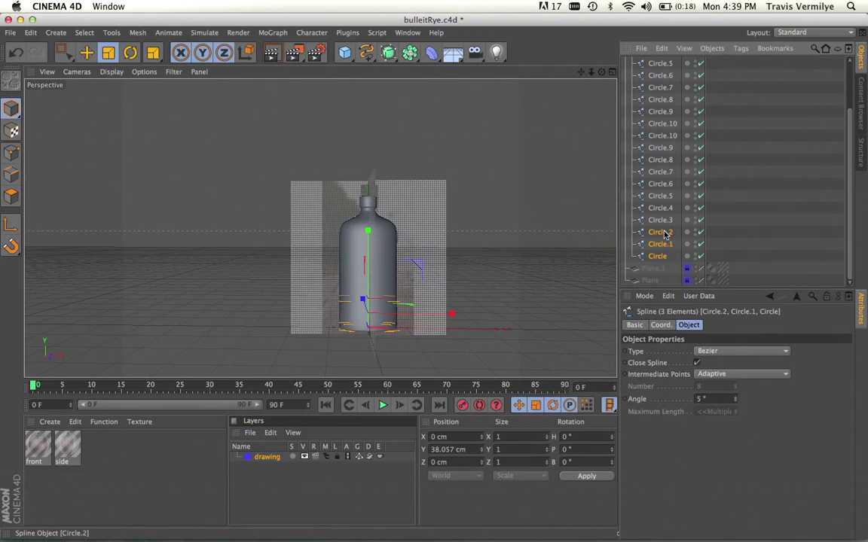
left_click(661, 254)
left_click(661, 244, "ctrl")
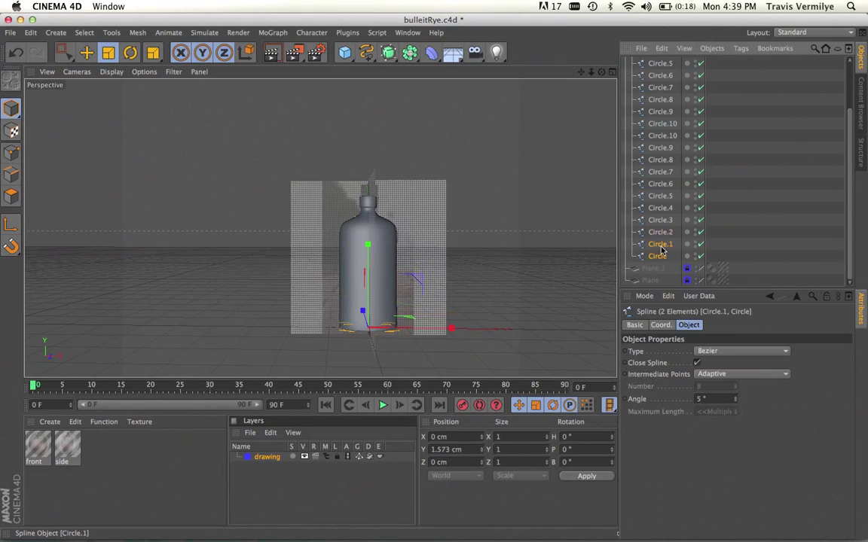
key("t")
left_click_drag(523, 301, 409, 314)
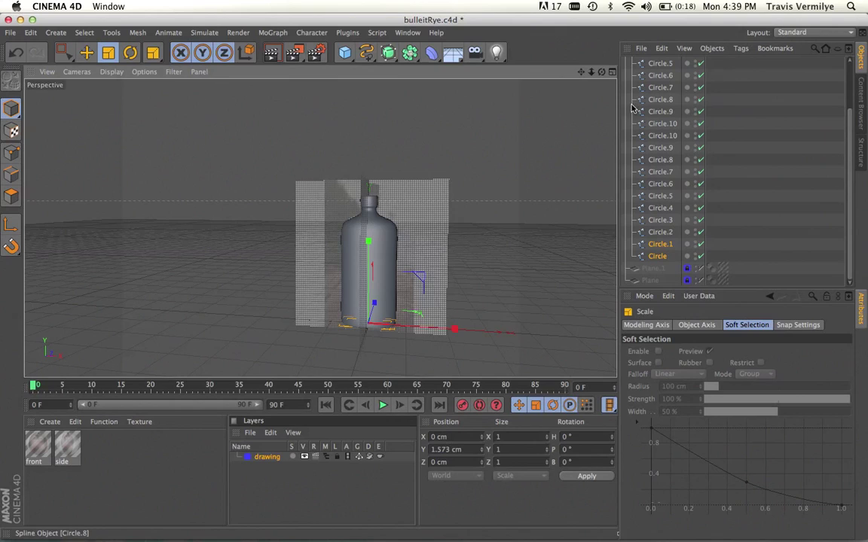
- Clear the selection and rectangle-select the lofted bottle
left_click(238, 169)
key("0")
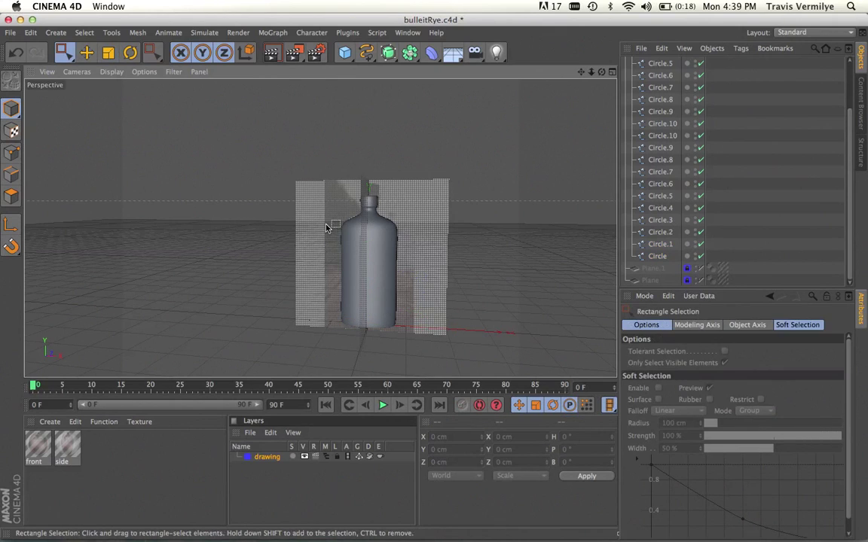
left_click_drag(300, 195, 426, 261)
scroll(693, 145, "up", 3)
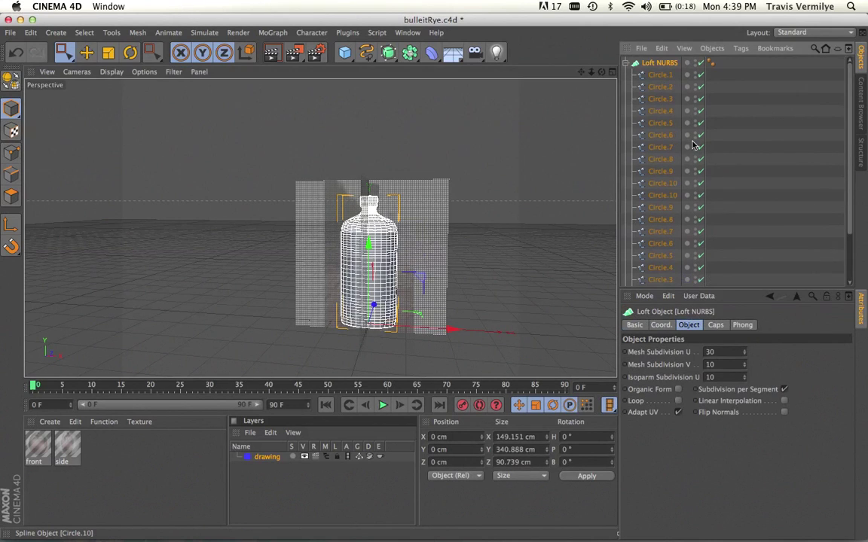
- With the loft off, widen the middle Circle.3 and Circle.4 rings to about 104% along X
left_click(700, 64)
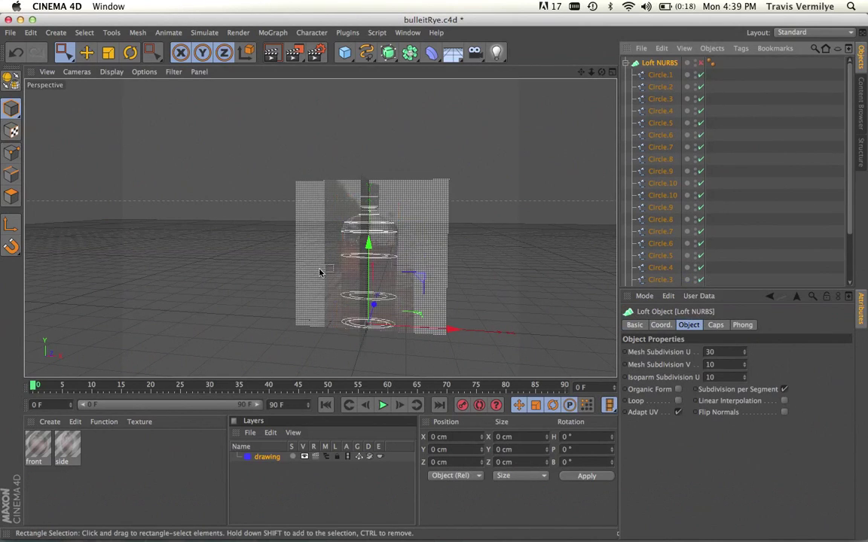
left_click_drag(292, 189, 423, 232)
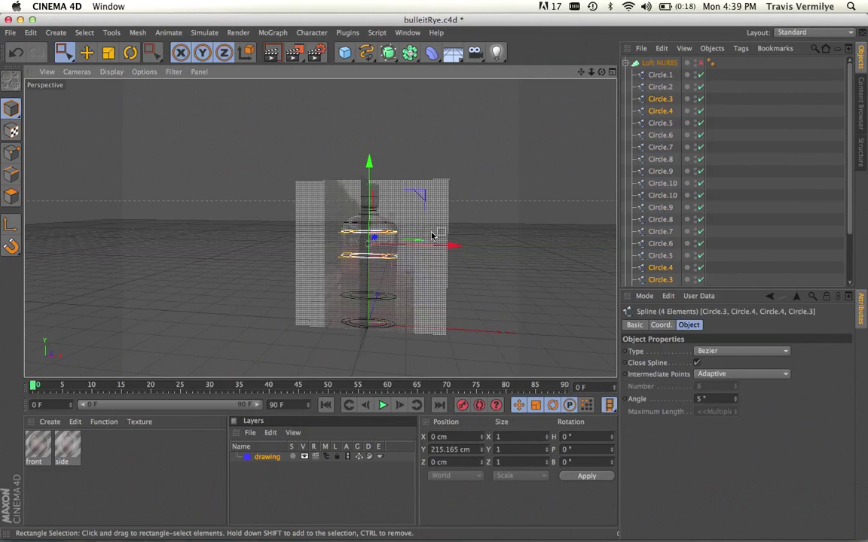
key("t")
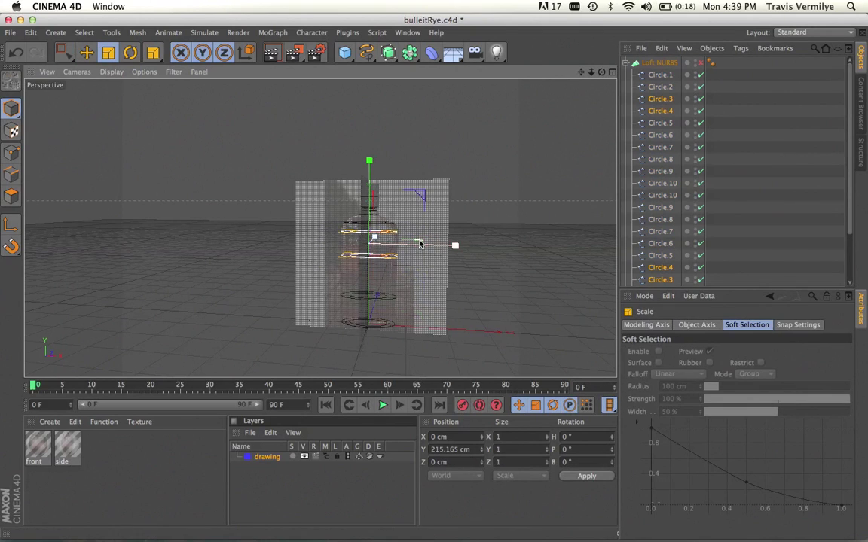
left_click_drag(419, 241, 445, 241)
left_click(701, 64)
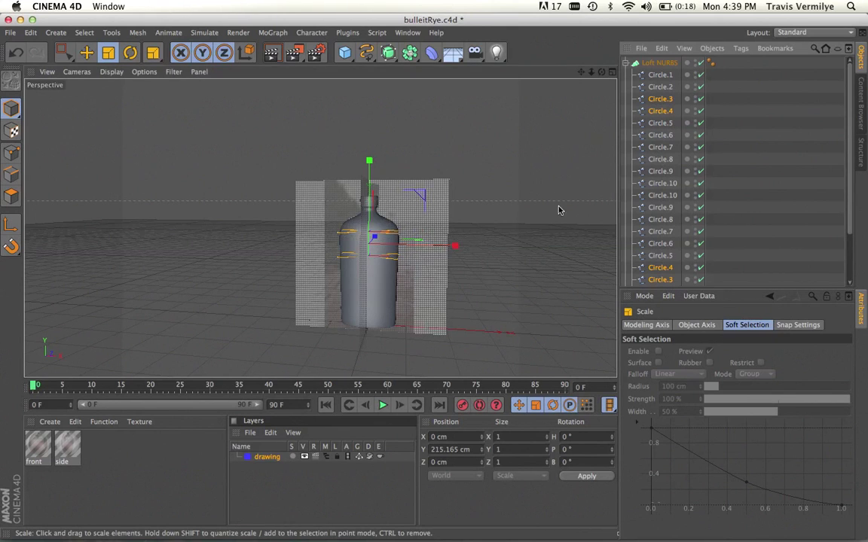
mouse_move(465, 296)
left_mouse_down("alt")
mouse_move(519, 230)
mouse_move(465, 287)
mouse_move(479, 292)
left_mouse_up("alt")
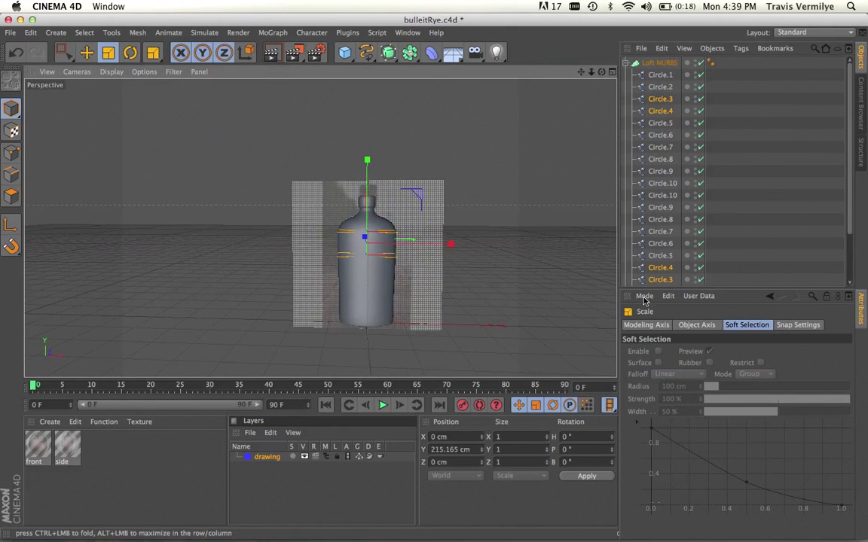